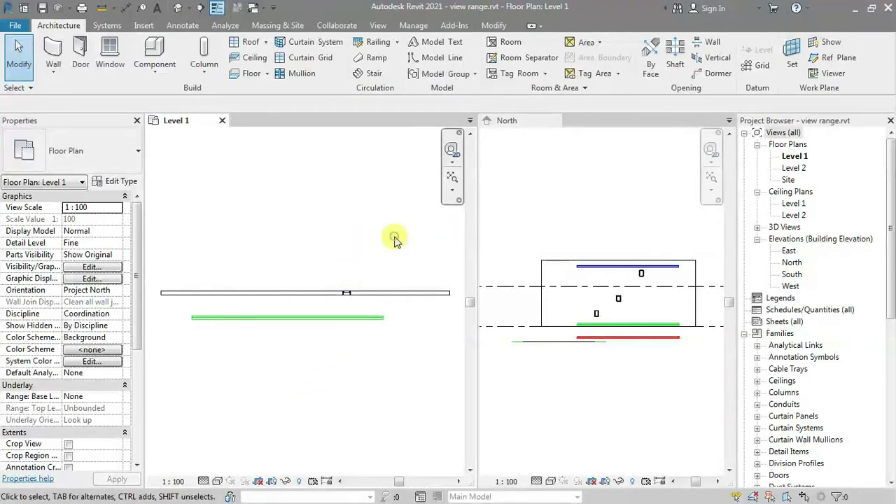
- Set the Level 1 floor plan's view range to a top offset of 6000 and raise its cut plane
key("v")
key("r")
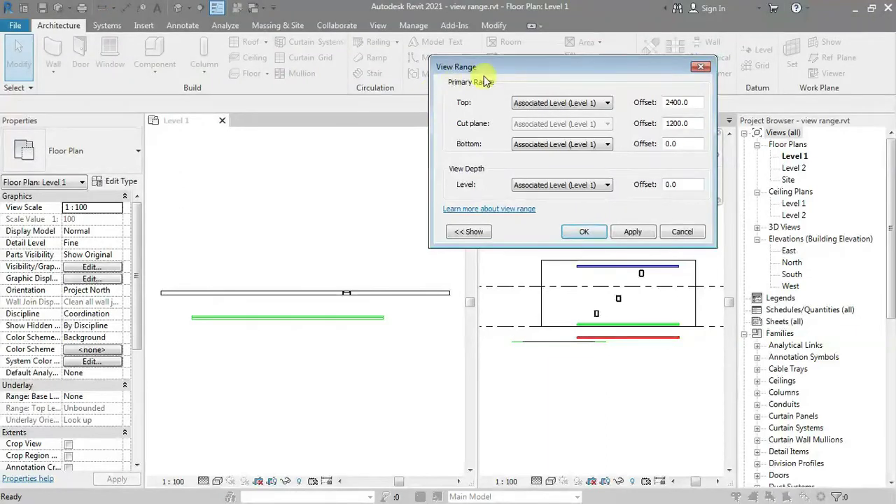
type("60")
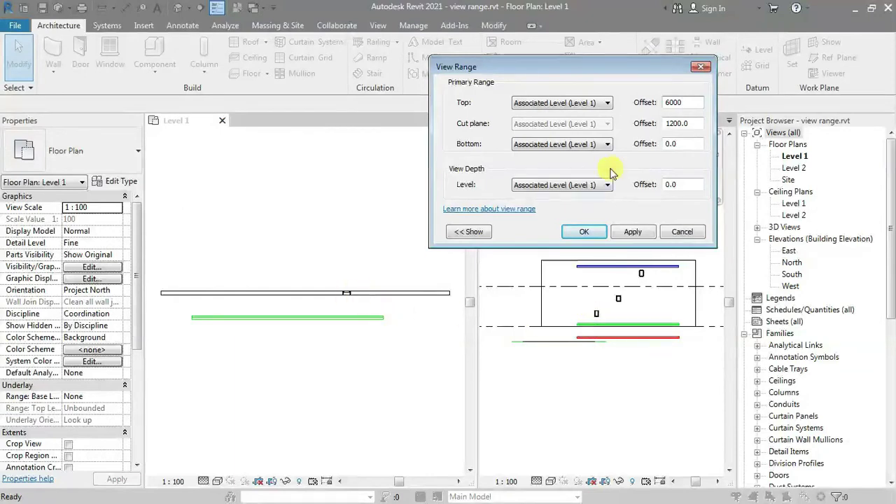
left_click(593, 234)
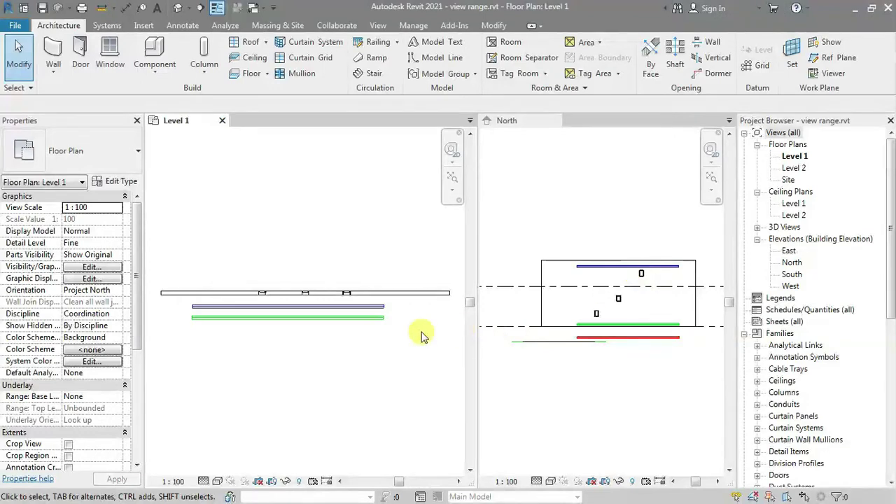
- Return the Level 1 view range to a top offset of 2400 and a cut plane offset of 1200
key("v")
key("r")
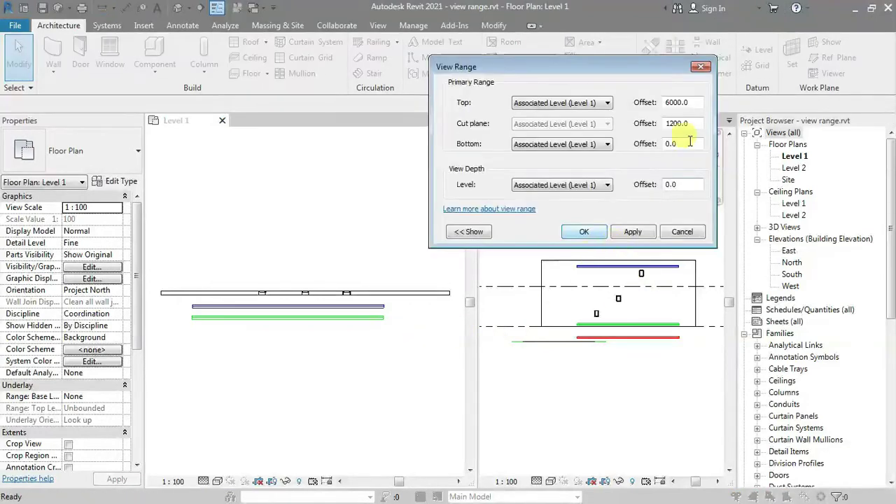
type("2400")
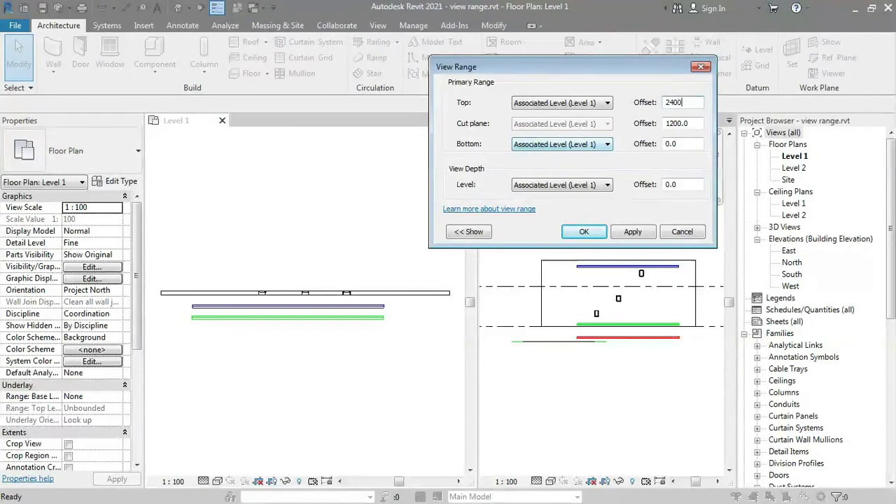
left_click(585, 231)
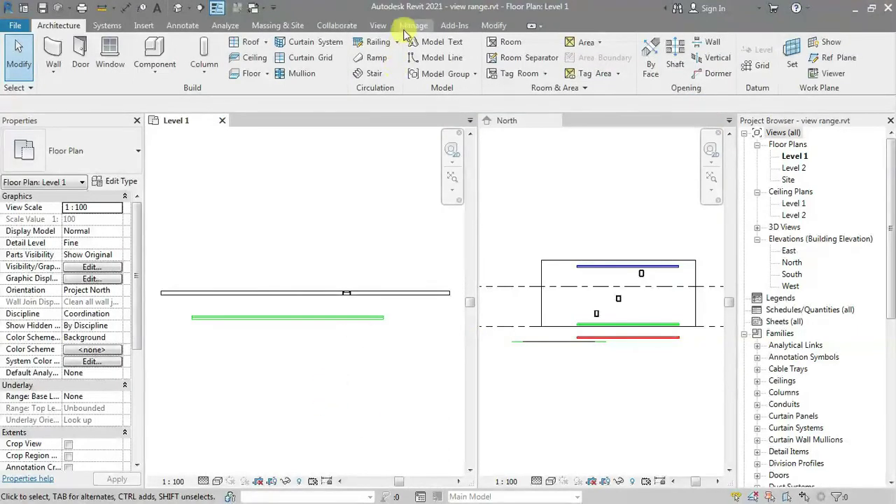
- Start a plan region and sketch its rectangular boundary, about 4636 by 200 mm, along the wall beside the visible window
left_click(378, 25)
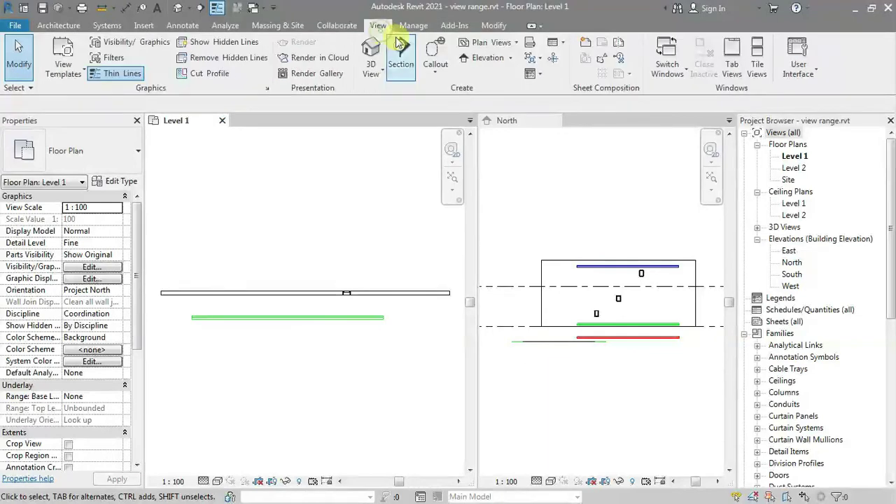
left_click(515, 43)
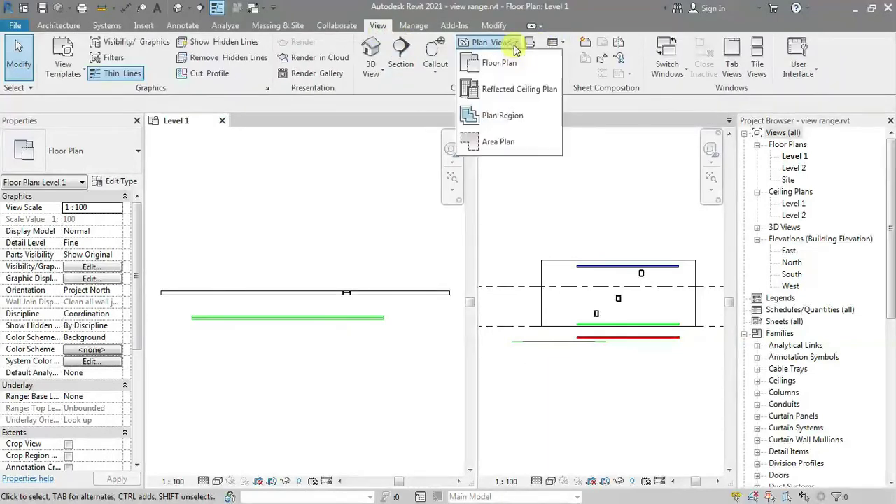
left_click(511, 115)
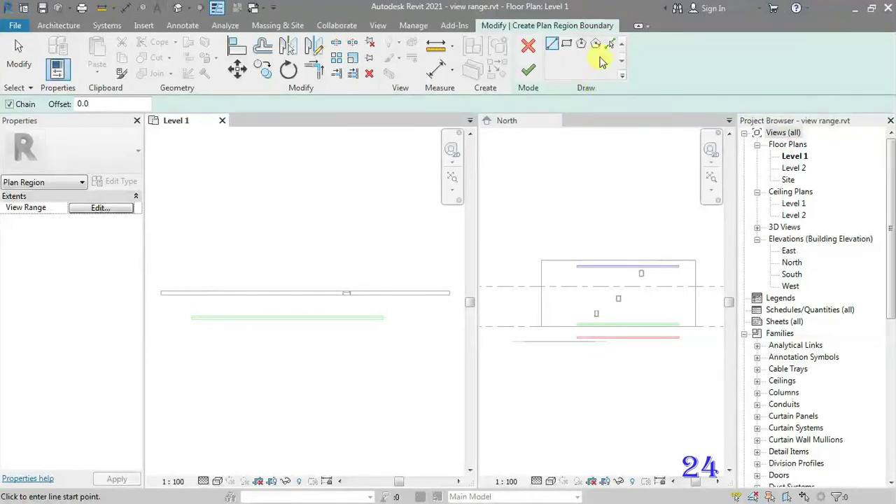
left_click(567, 44)
scroll(287, 300, "up", 3)
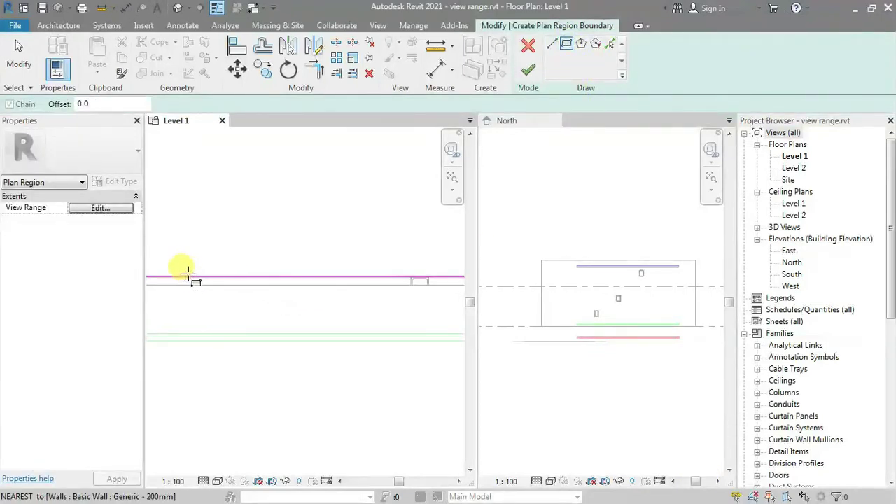
left_click(188, 274)
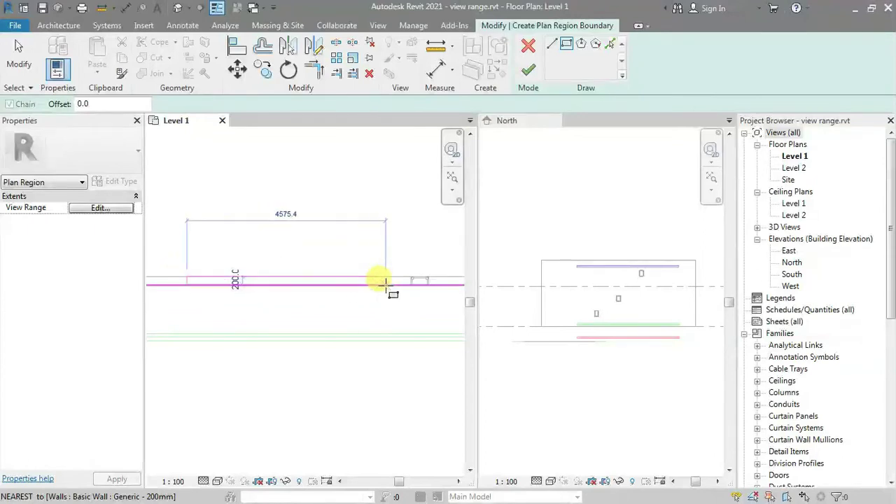
left_click(388, 284)
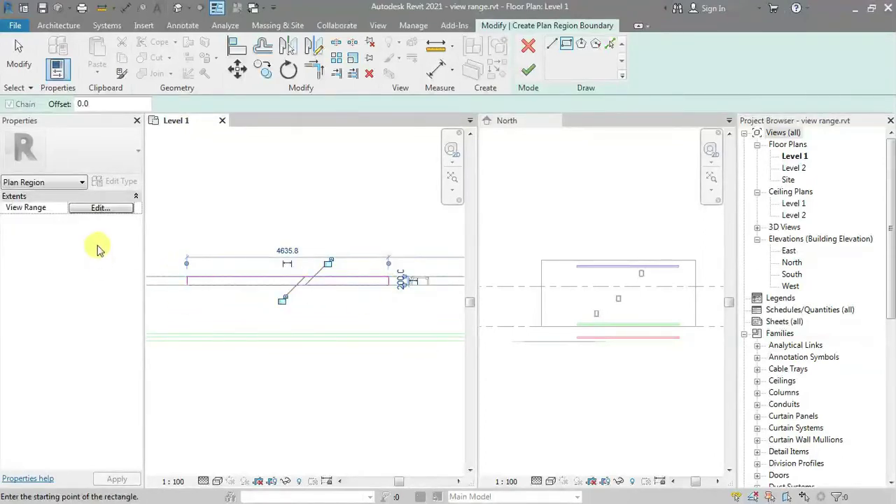
- Set the plan region's view range to a top offset of 6000 with a raised cut plane, and finish the region
left_click(106, 208)
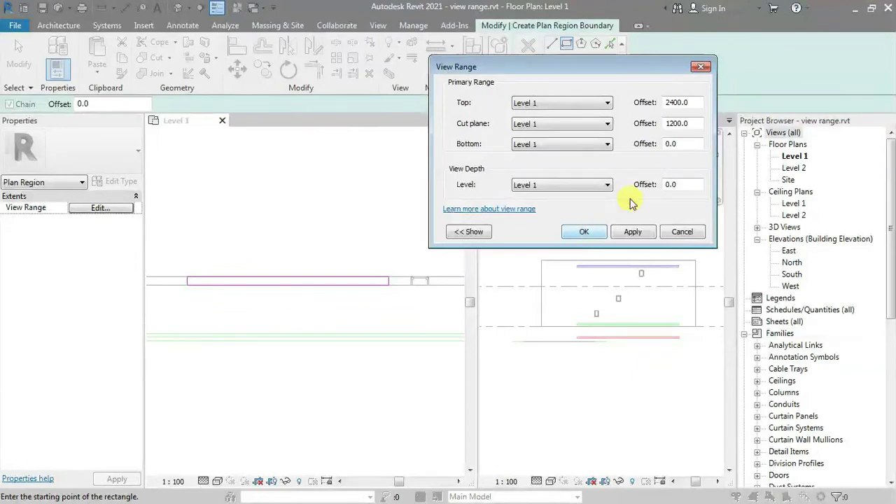
double_click(697, 103)
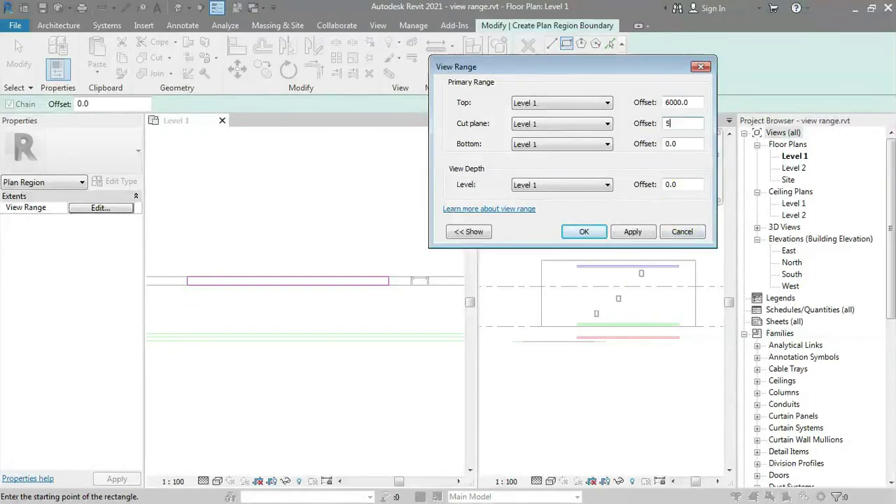
left_click(583, 233)
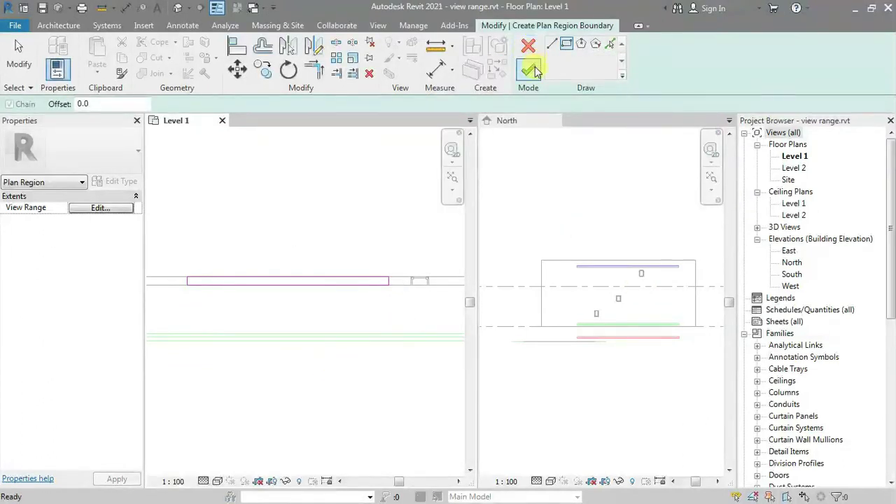
left_click(530, 69)
- Try stretching the plan region's lower edge beyond the wall towards the green element, and bring it back to the wall face
middle_click_drag(365, 380, 365, 382)
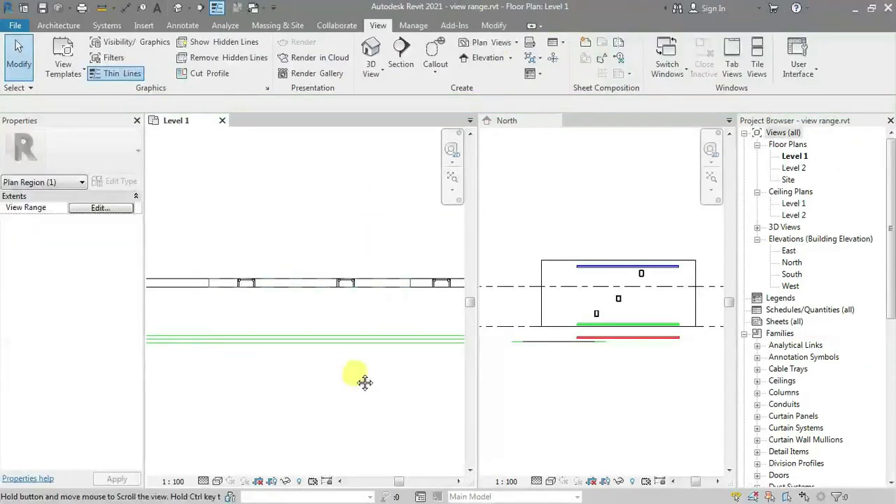
left_click(364, 382)
scroll(322, 280, "up", 2)
middle_click(301, 322)
scroll(352, 310, "down", 1)
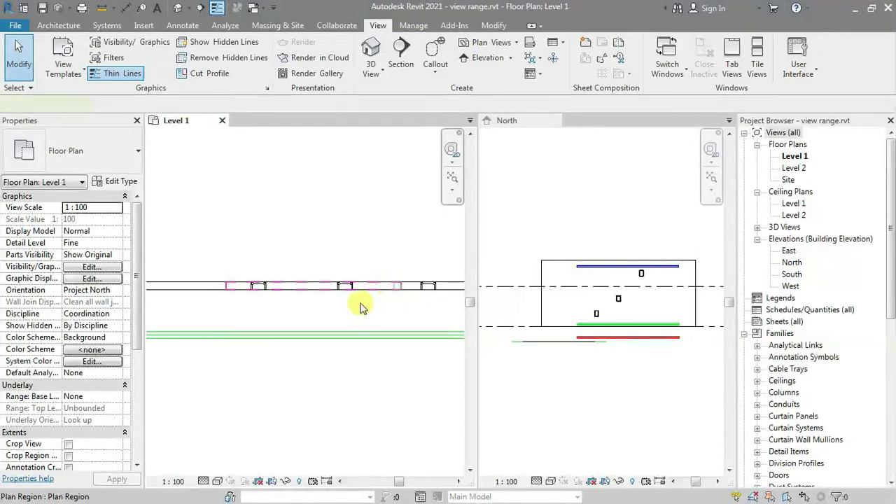
left_click(314, 287)
left_click_drag(316, 295, 311, 327)
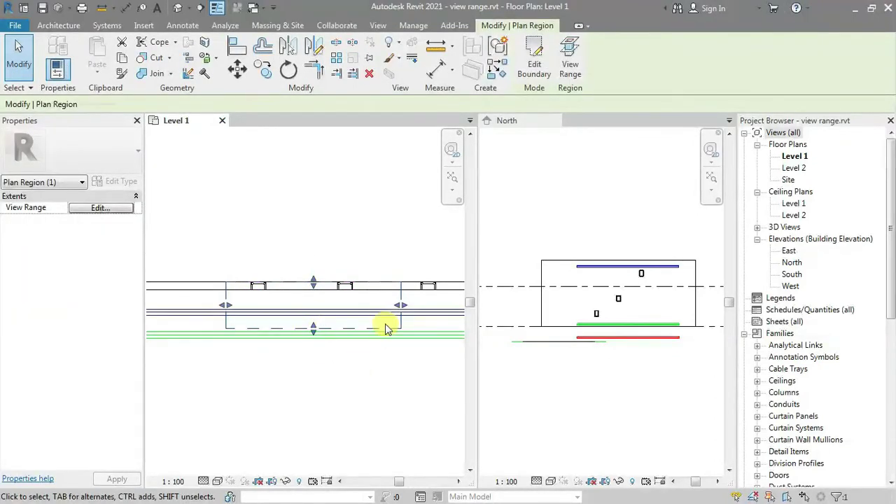
left_click_drag(314, 329, 313, 291)
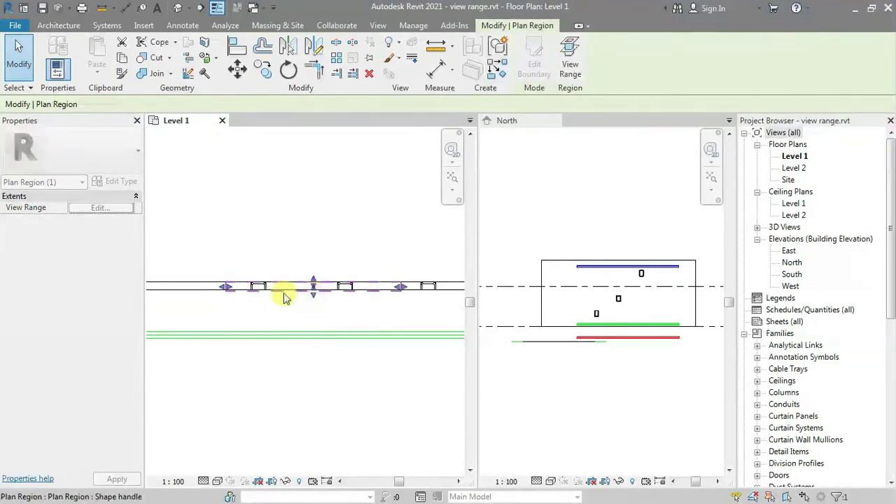
- Shorten the plan region by moving its two end edges in so that it fits closely around a single window
left_click_drag(456, 279, 241, 286)
scroll(239, 283, "up", 3)
scroll(231, 292, "down", 2)
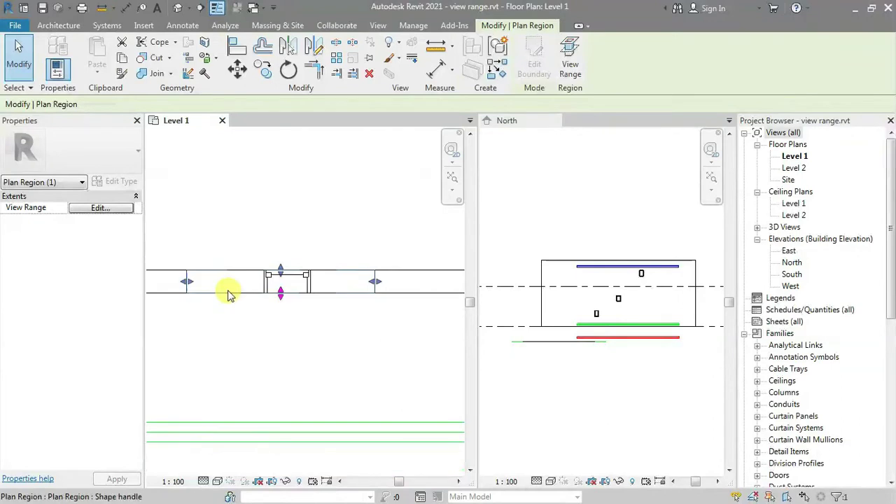
left_click_drag(188, 284, 246, 286)
scroll(263, 294, "down", 1)
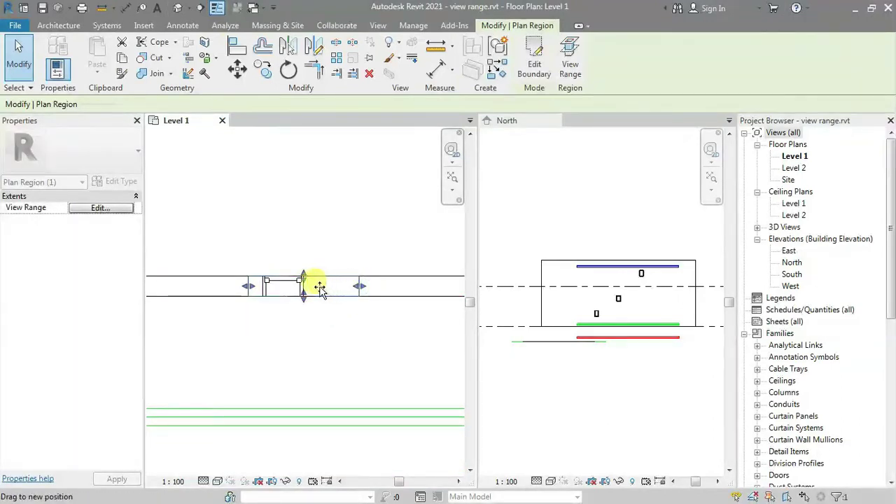
left_click_drag(319, 289, 320, 287)
scroll(294, 318, "down", 2)
- Copy the shortened plan region horizontally along the wall to the next window
middle_click_drag(320, 320, 266, 328)
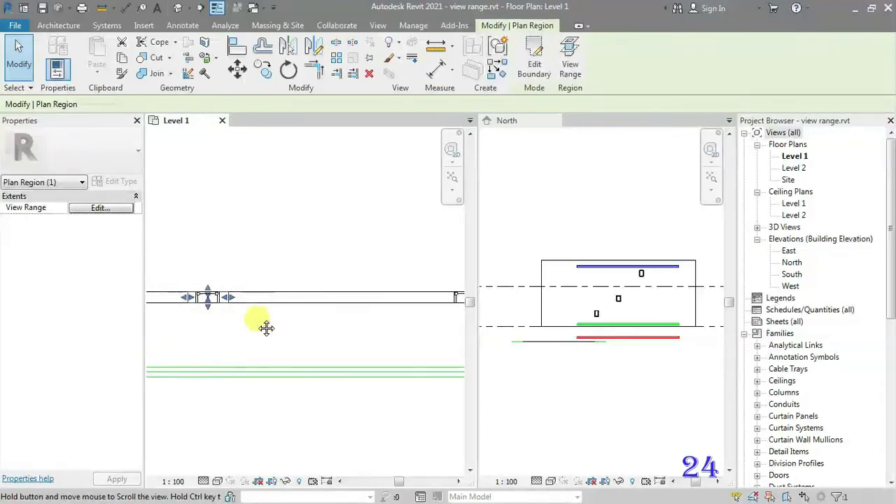
key("c")
key("o")
left_click(223, 326)
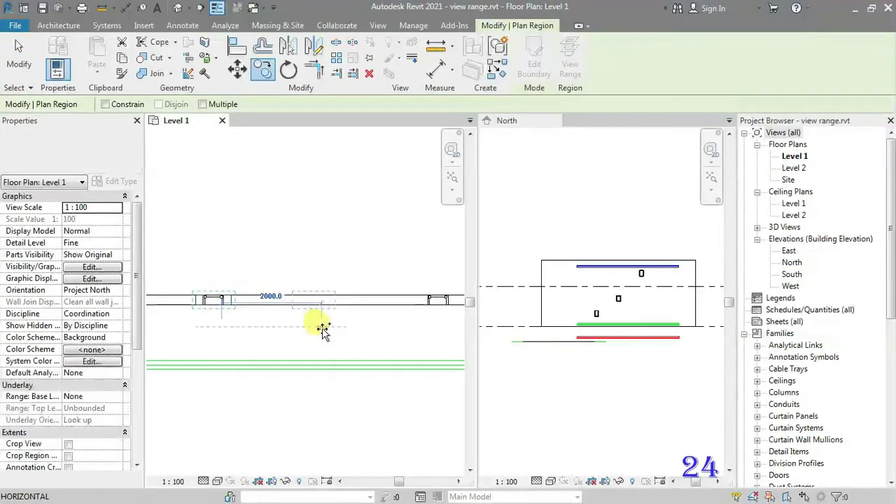
left_click(343, 317)
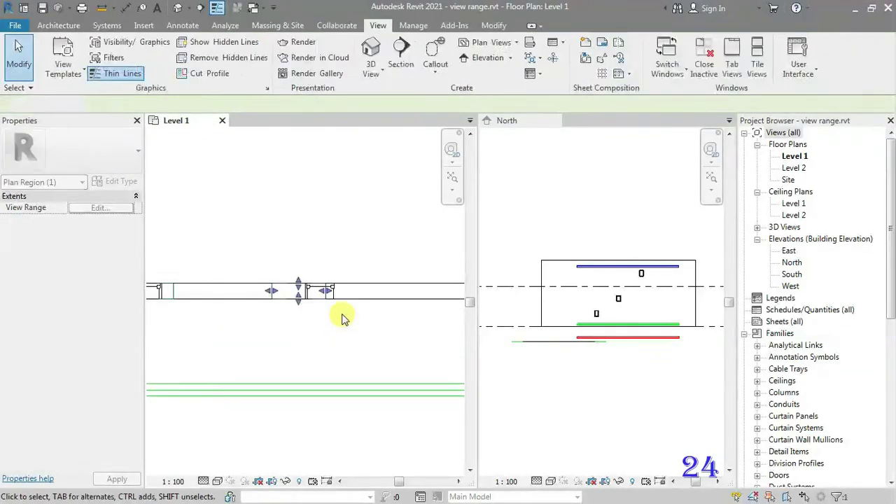
- Adjust the copied plan region's end edges so that it encloses the second window
scroll(343, 317, "up", 1)
left_click(329, 280)
left_click_drag(336, 288, 343, 286)
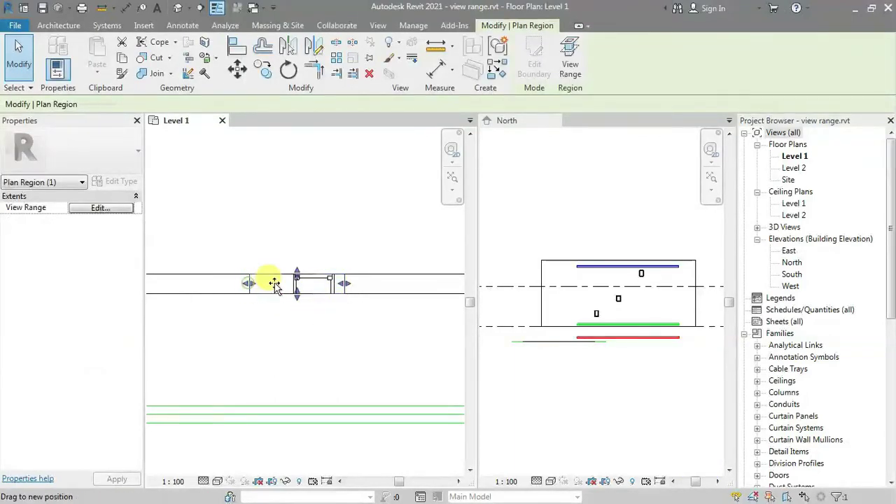
left_click(310, 340)
scroll(356, 301, "down", 3)
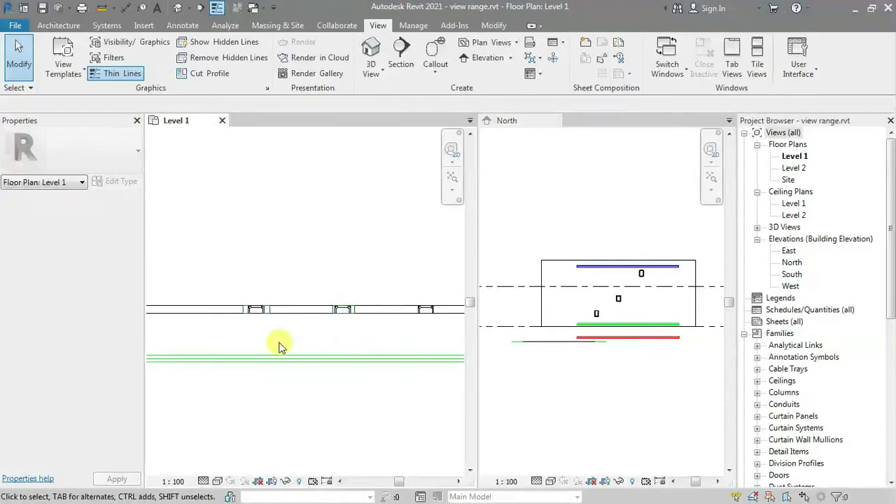
scroll(279, 346, "up", 1)
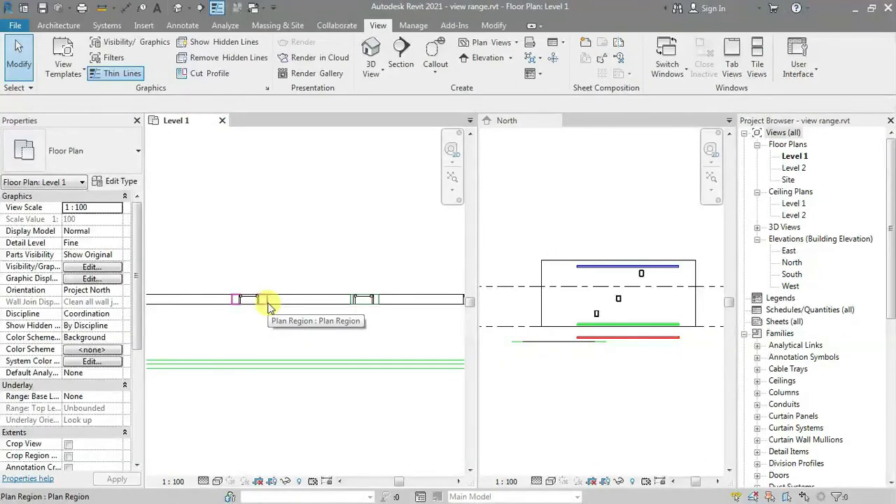
- Hide the Plan Region annotation category in the Level 1 floor plan's visibility overrides, and undo the change
key("v")
key("v")
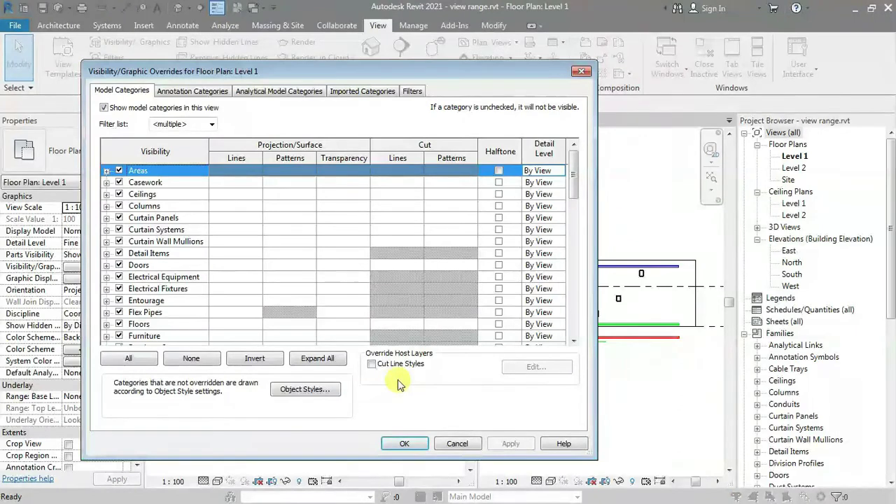
left_click(185, 92)
left_click(216, 280)
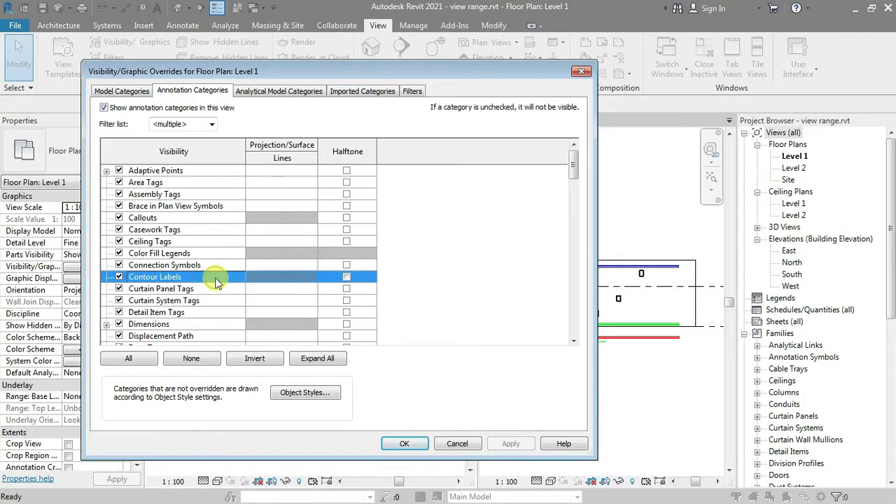
scroll(216, 294, "down", 1)
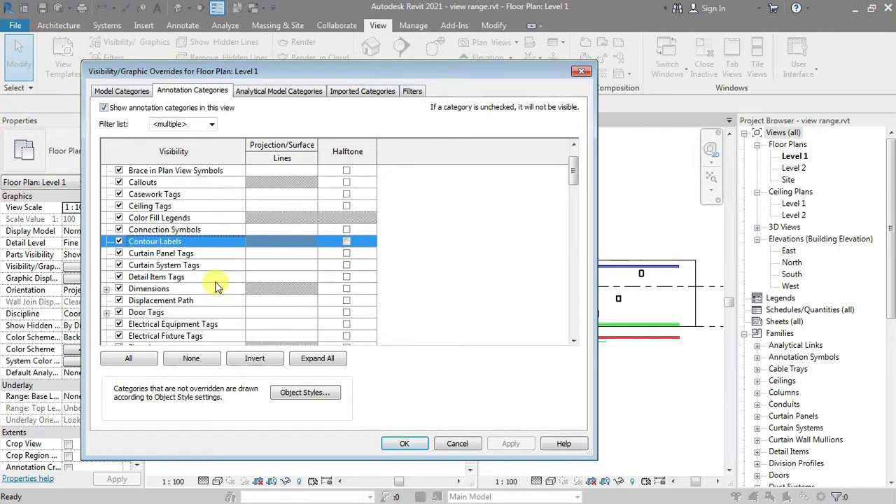
scroll(216, 287, "down", 9)
scroll(217, 280, "down", 5)
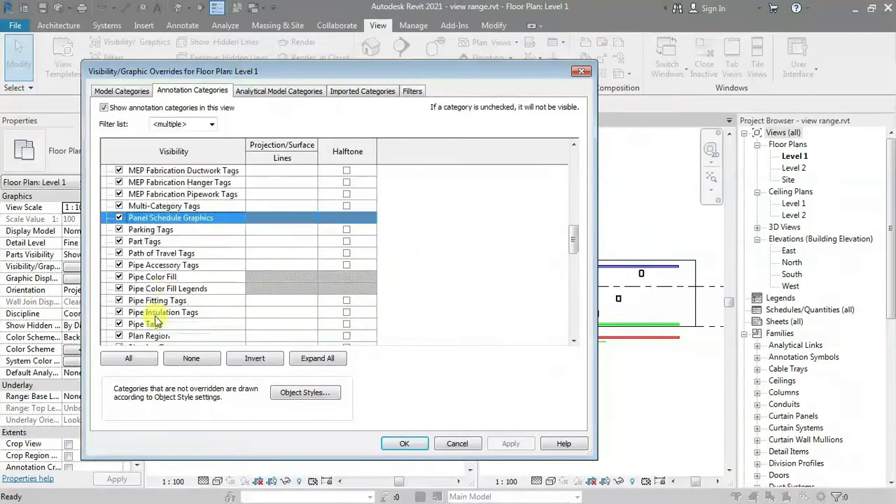
scroll(151, 312, "down", 1)
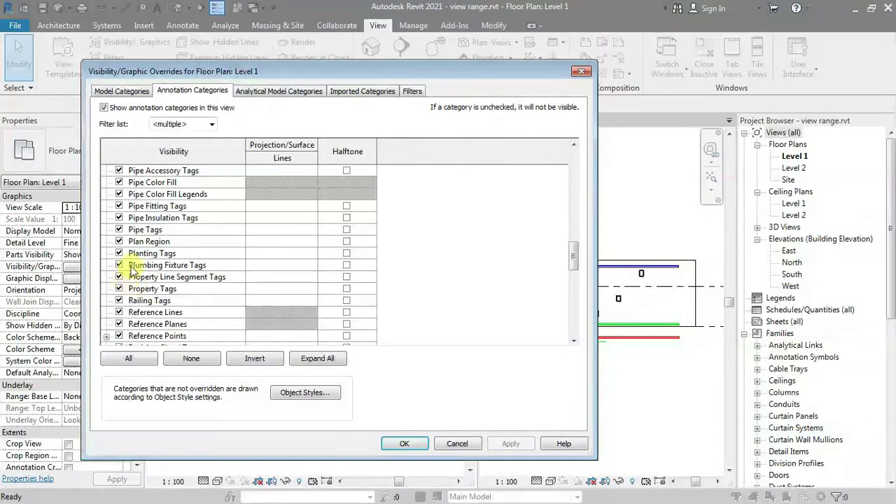
left_click(119, 241)
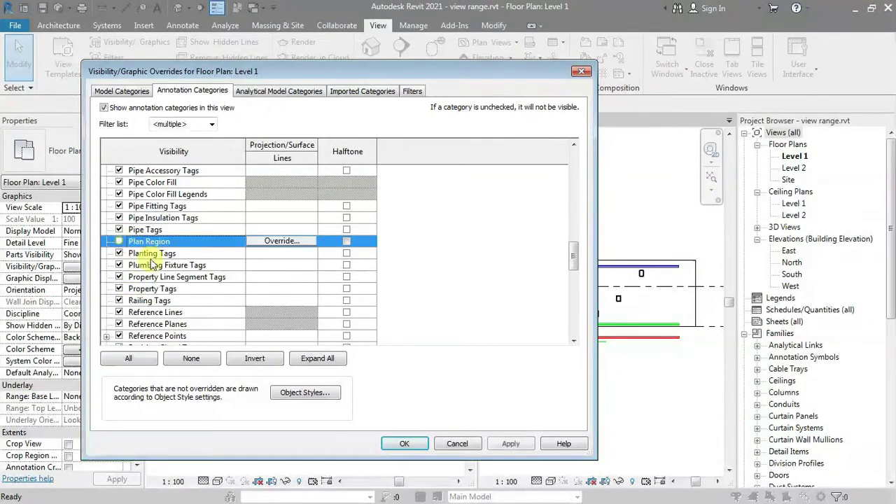
left_click(402, 444)
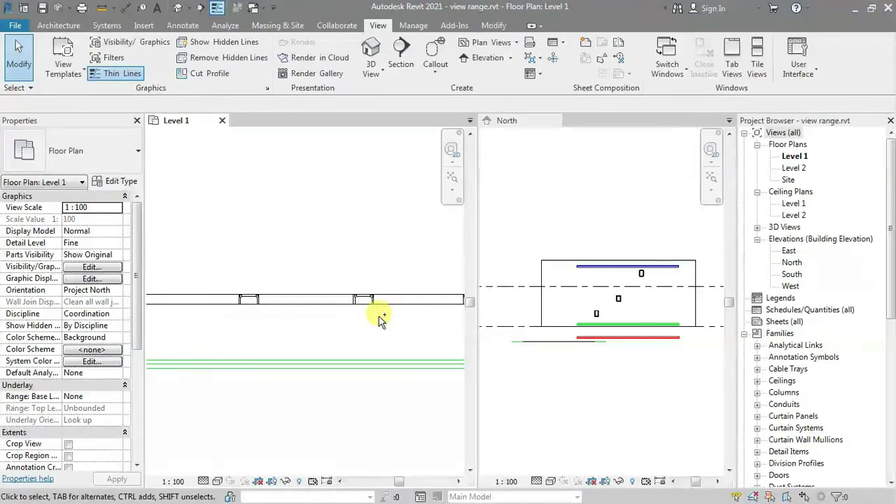
key("ctrl+z")
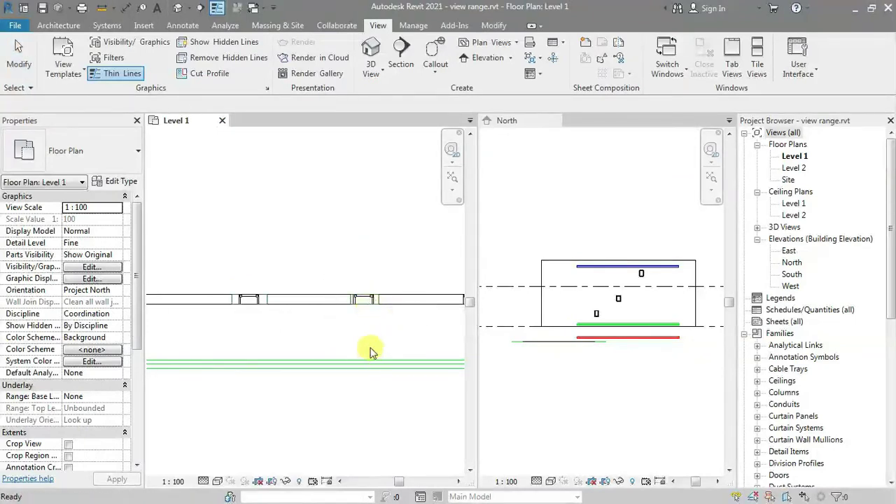
- Delete the copied plan region around the second window
left_click(377, 301)
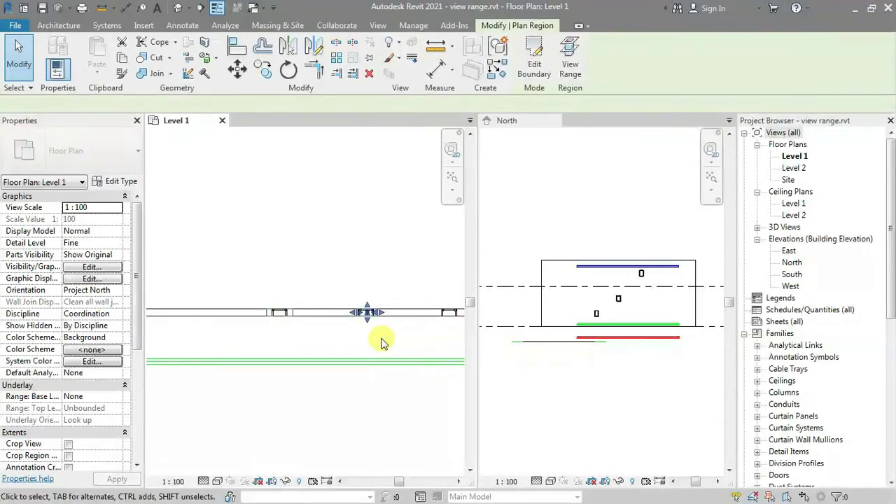
key("Escape")
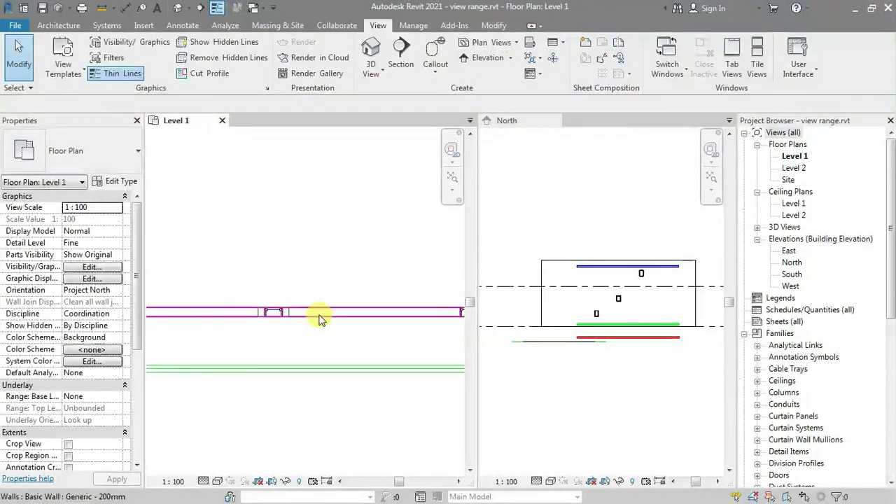
left_click(276, 314)
key("Escape")
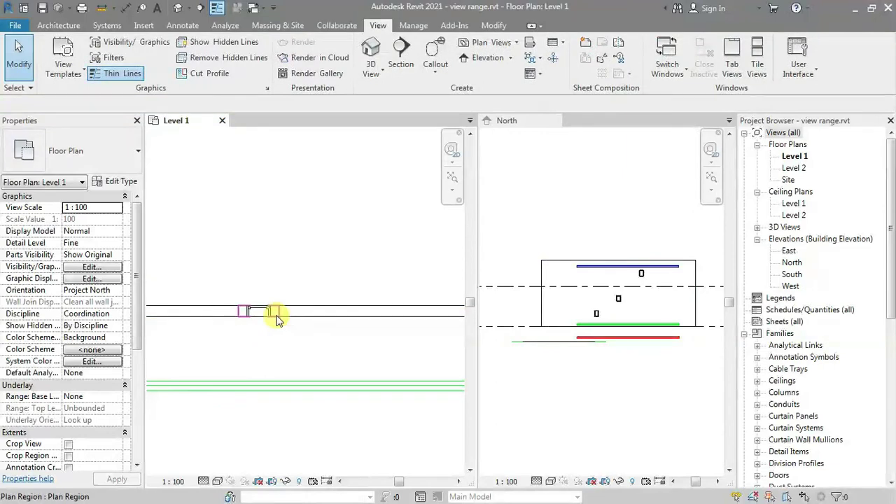
- Stretch the remaining plan region along the wall so that it encloses both the first and the second window
left_click(279, 326)
left_click_drag(296, 314, 382, 318)
left_click(343, 337)
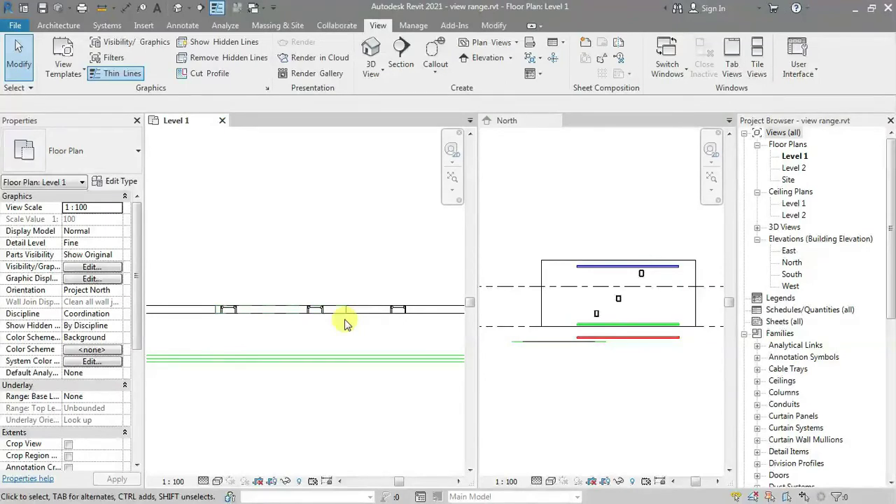
middle_click_drag(356, 353, 310, 334)
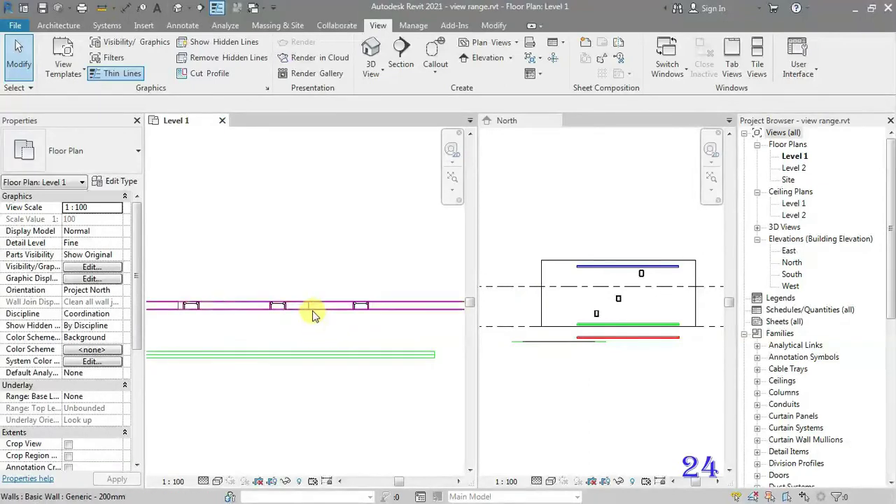
- Delete the plan region and raise the Level 1 view range to take in all three windows, with a top offset of 6000
left_click(314, 330)
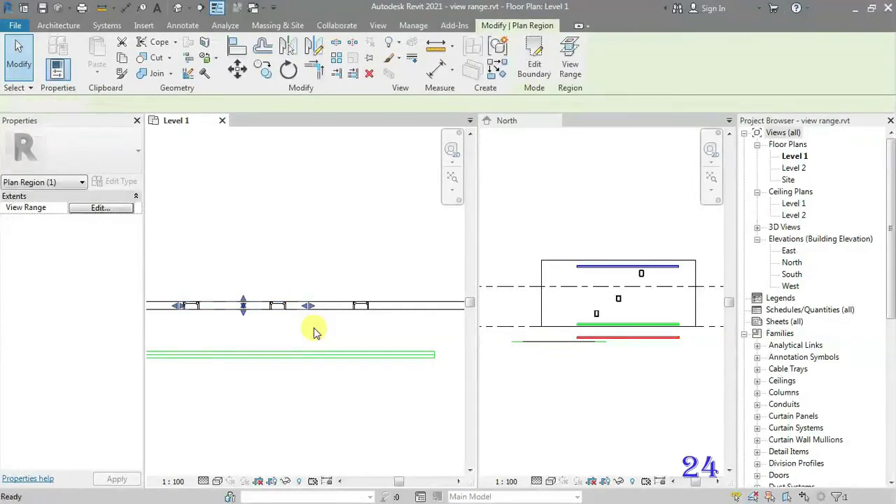
key("Escape")
key("v")
key("r")
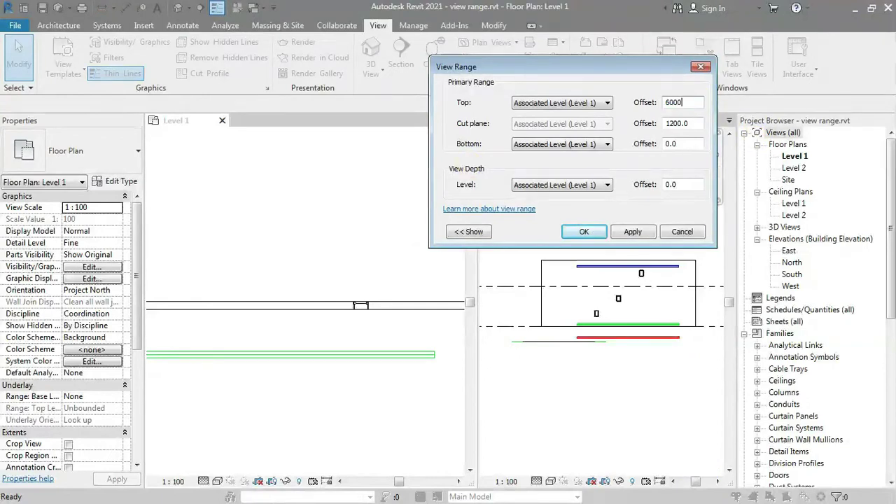
left_click(583, 231)
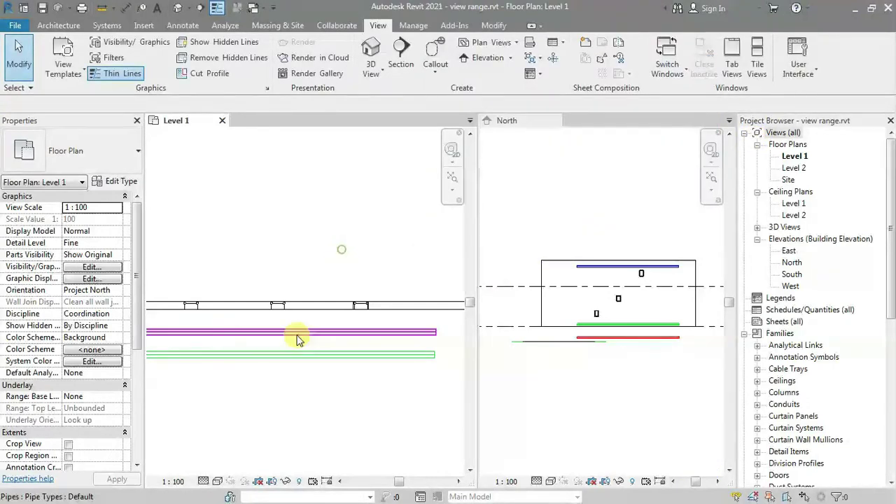
- Create a rectangular masking region about 532 by 200 mm over the middle window, spanning the wall's thickness
scroll(297, 340, "up", 2)
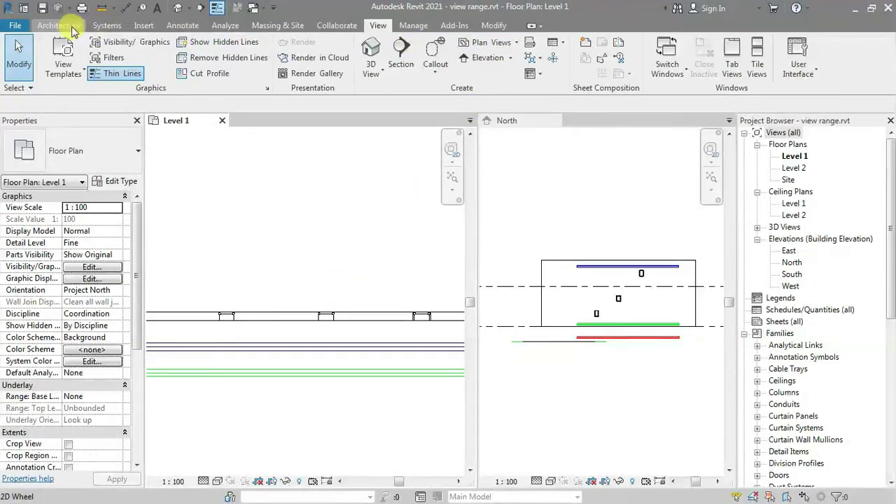
left_click(182, 26)
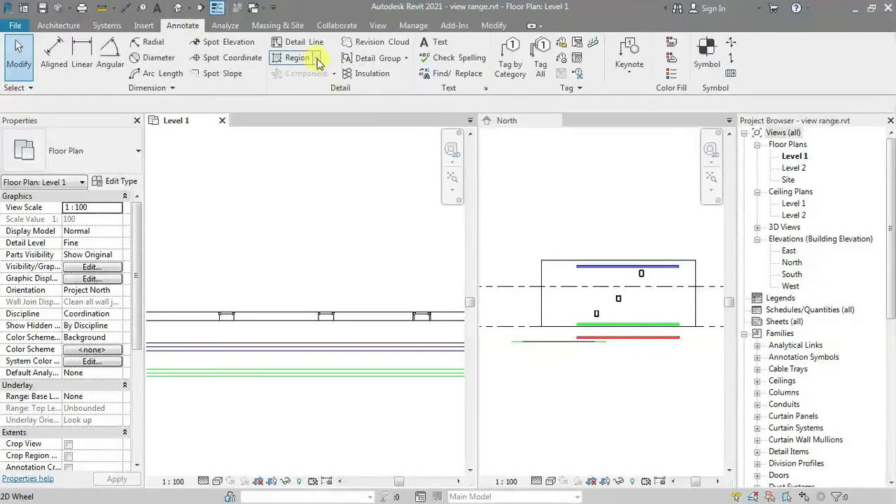
left_click(316, 59)
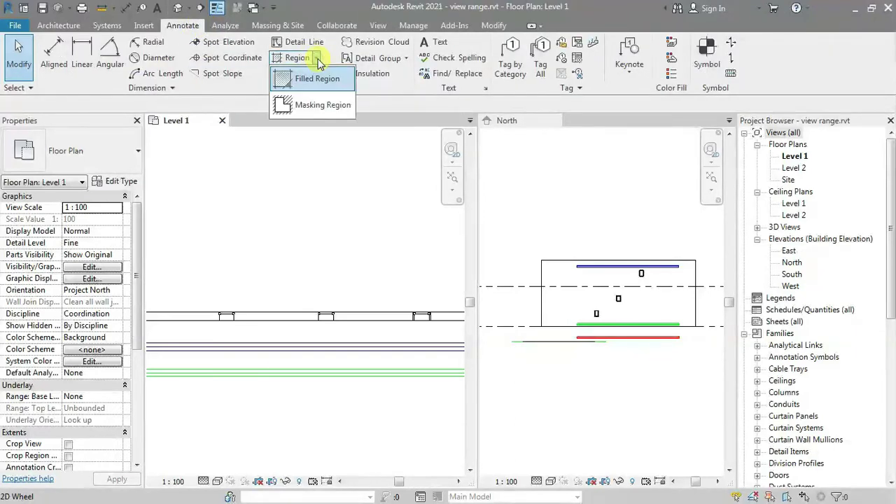
left_click(316, 105)
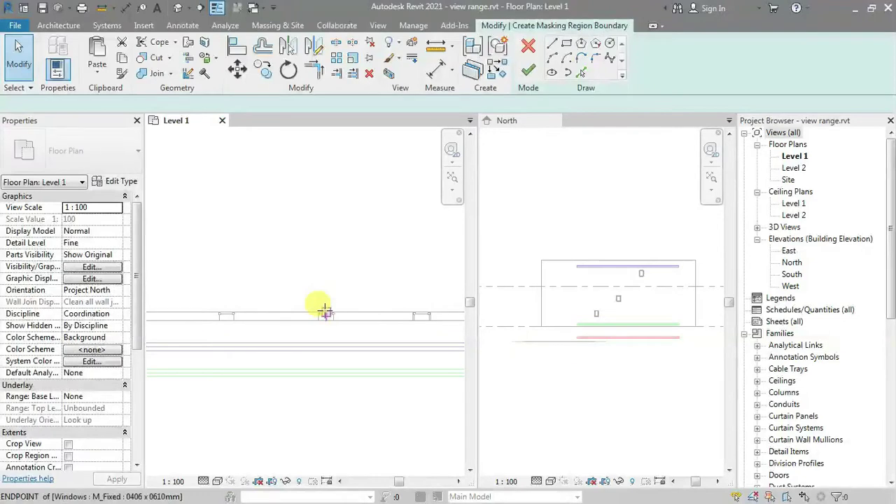
scroll(322, 312, "up", 5)
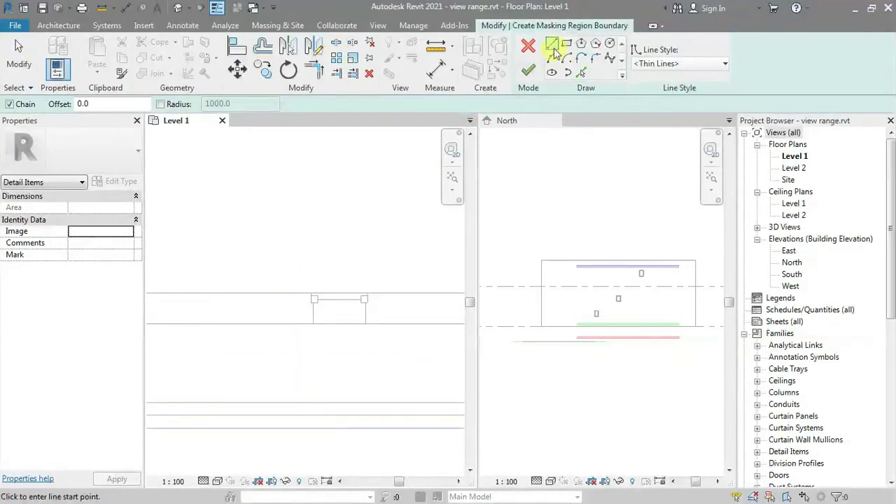
left_click(567, 45)
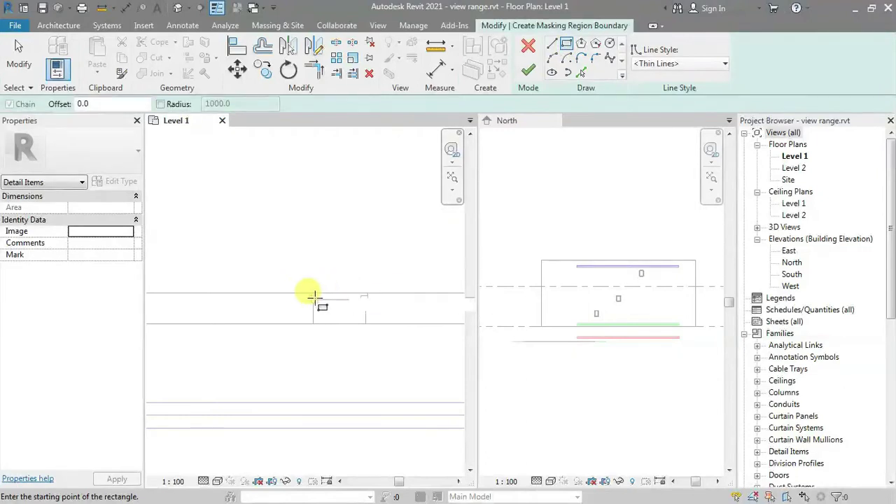
left_click(298, 292)
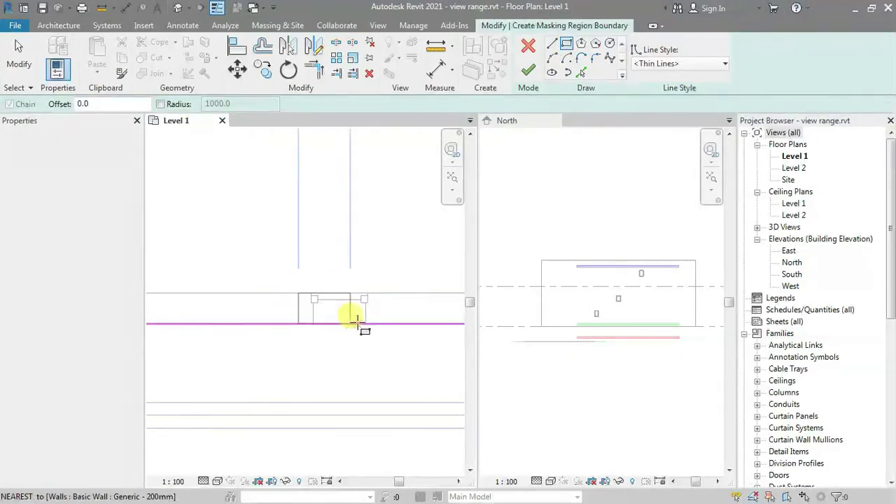
left_click(378, 323)
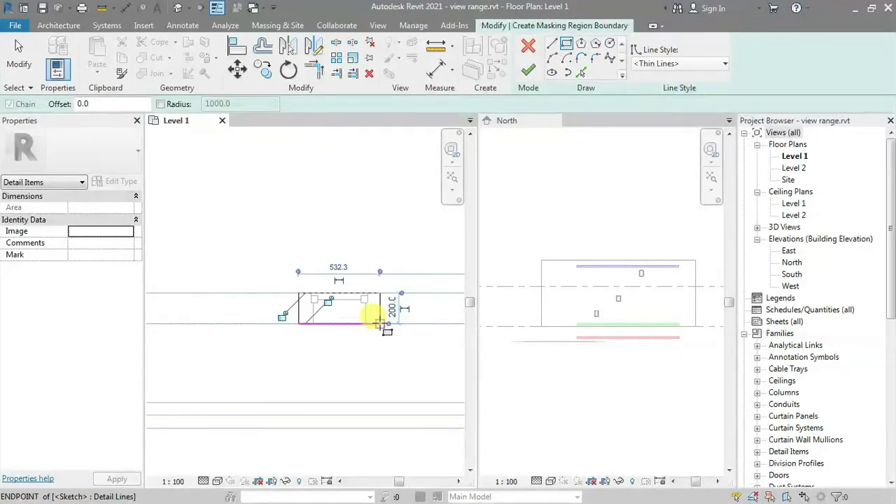
left_click(530, 72)
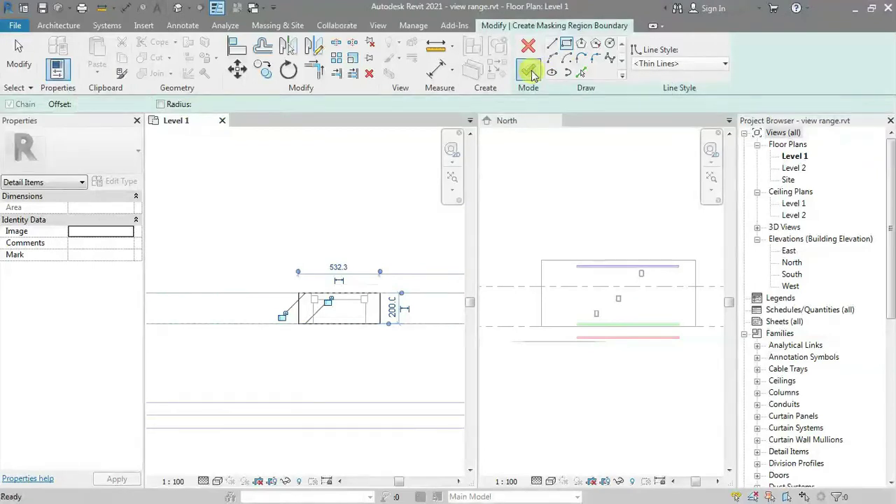
- Set the Level 1 floor plan's visual style to Hidden Line
scroll(381, 230, "down", 2)
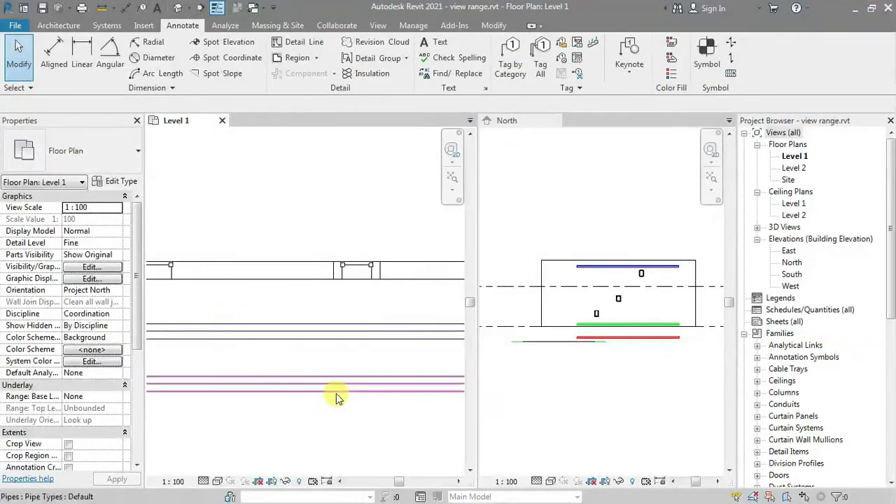
left_click(217, 481)
left_click(241, 426)
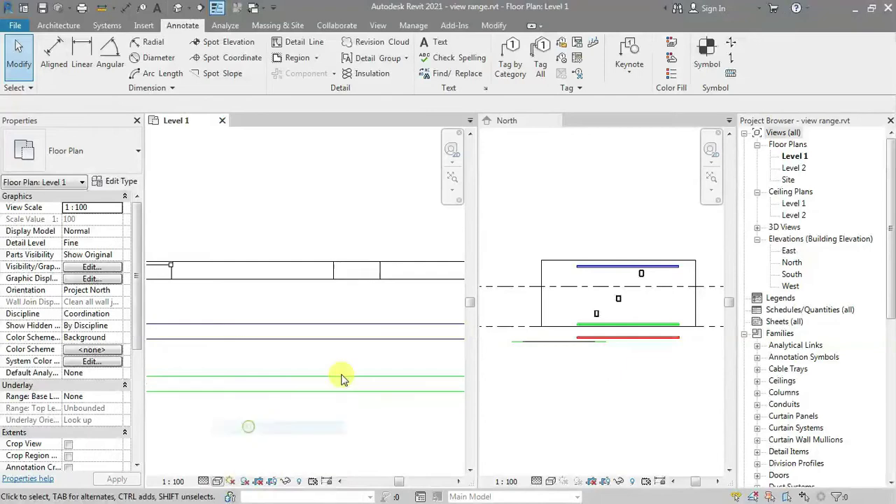
scroll(341, 378, "down", 3)
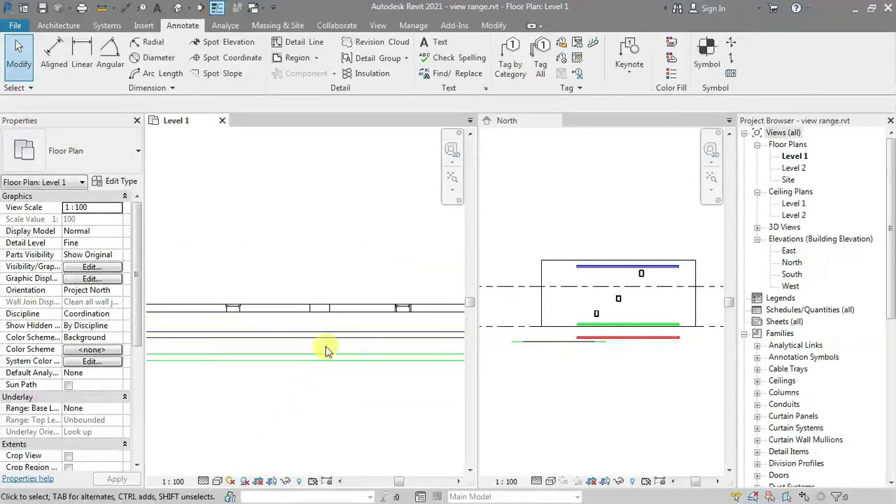
scroll(326, 346, "up", 2)
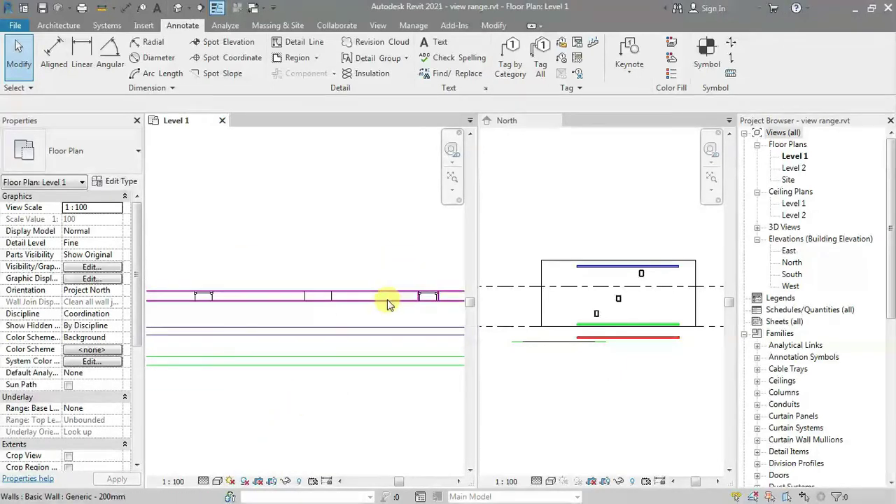
- Stretch the masking region's end edge along the wall so that it also covers the first window
left_click(313, 298)
left_click_drag(269, 308, 184, 302)
left_click(281, 223)
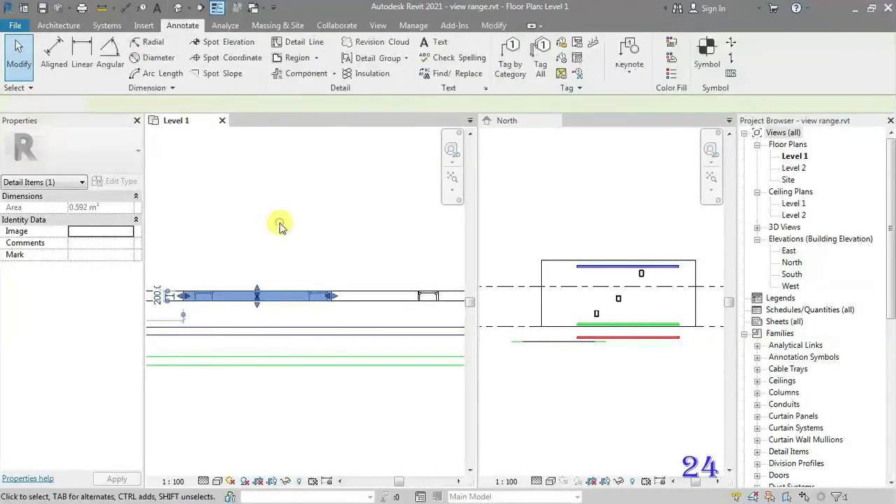
left_click(331, 299)
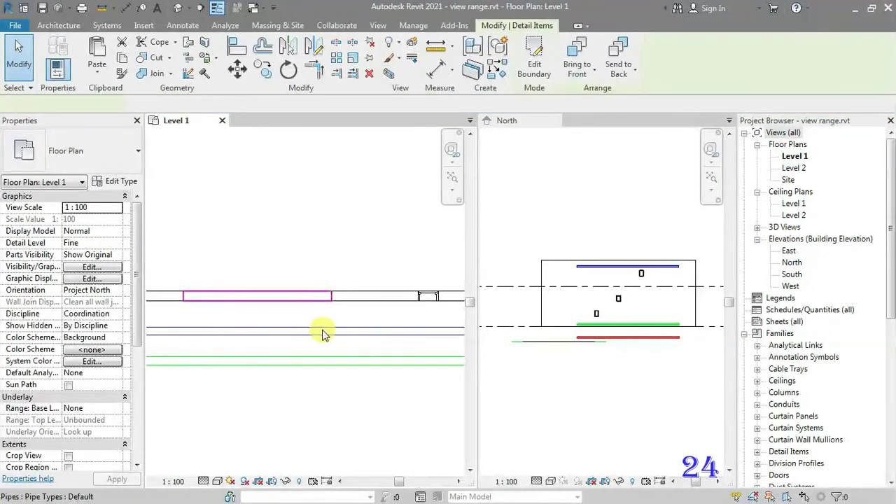
left_click(452, 343)
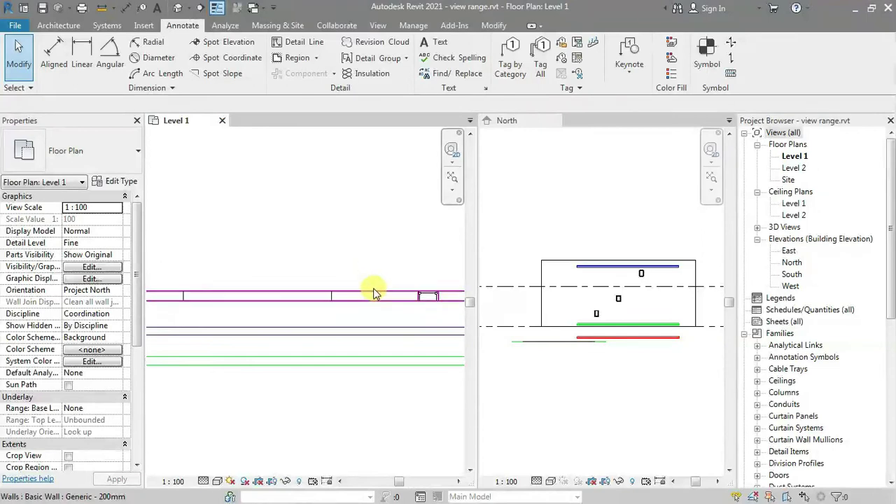
- Hide the Detail Items model category in the Level 1 floor plan's visibility overrides, leaving Detail Item Tags switched on
key("v")
key("v")
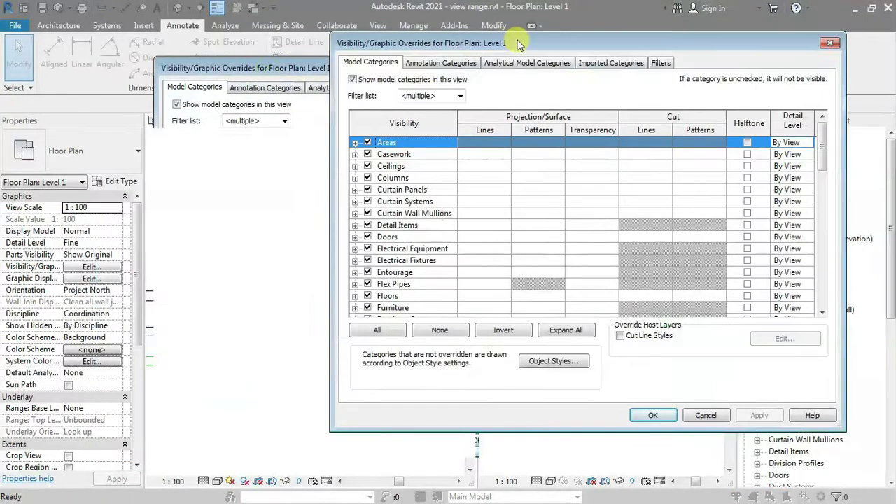
left_click(434, 63)
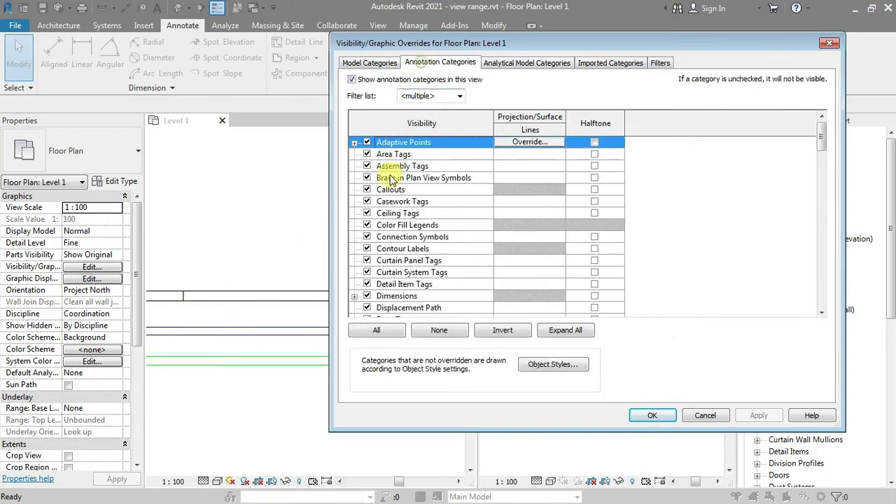
left_click(384, 284)
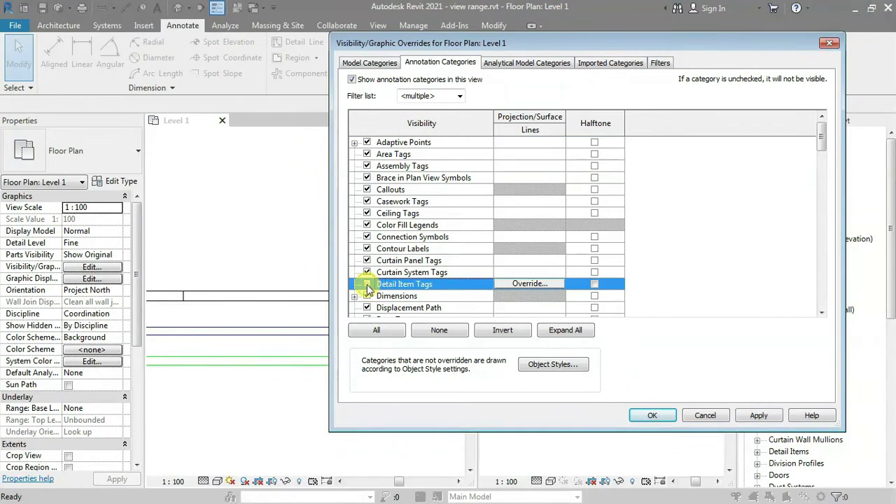
left_click(428, 64)
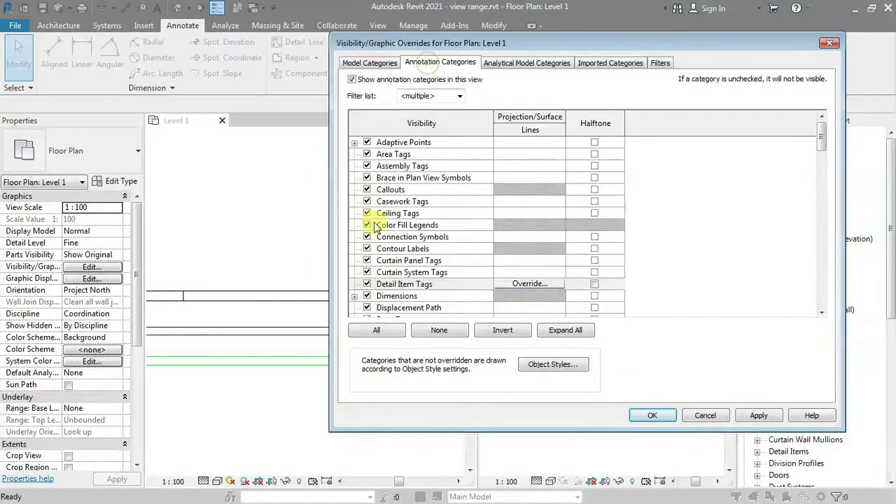
left_click(371, 64)
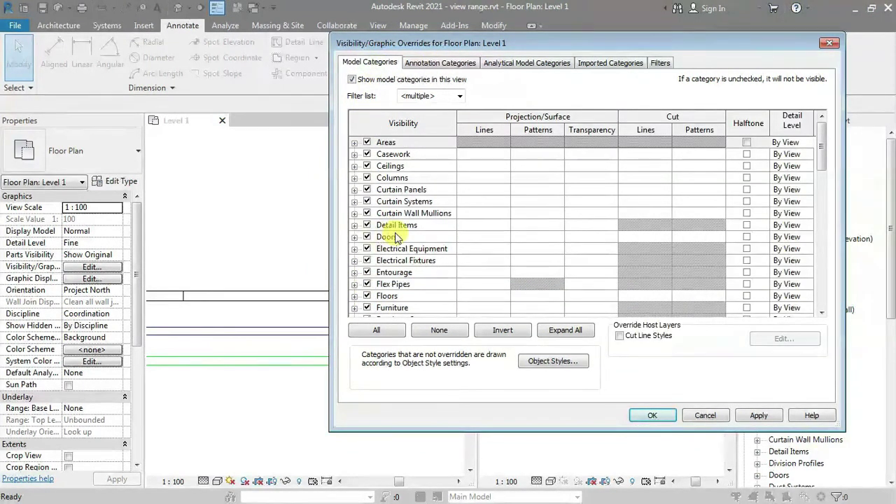
left_click(366, 225)
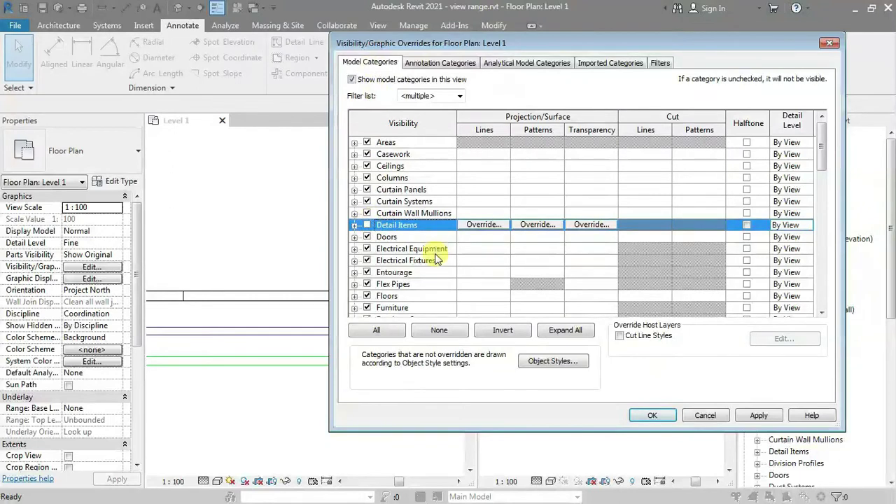
left_click(649, 416)
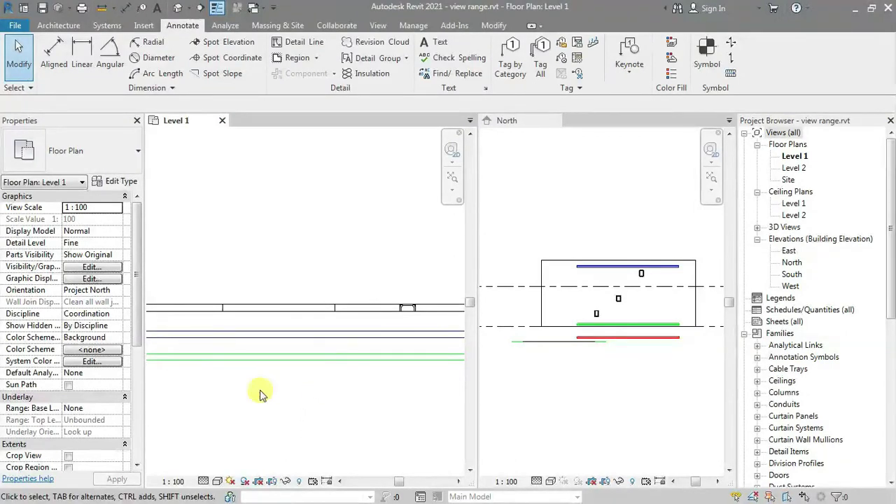
- Display the Level 1 floor plan in a shaded visual style and examine the masking region against the wall
scroll(273, 378, "up", 2)
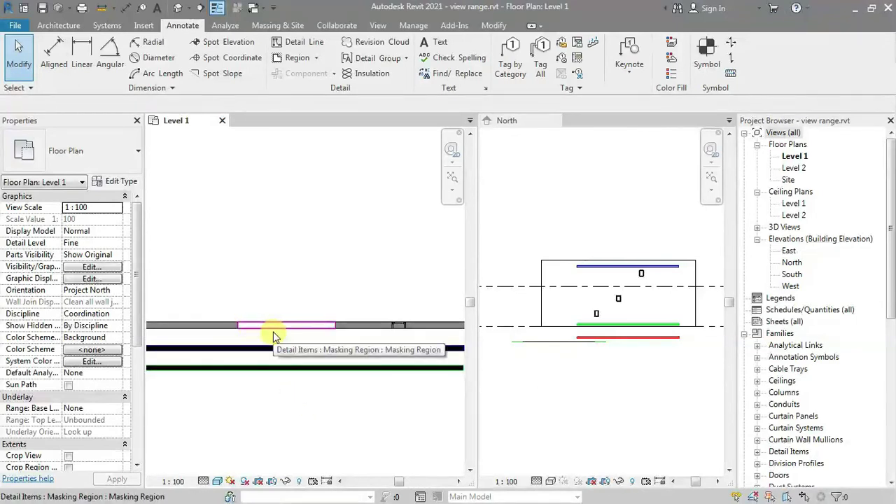
scroll(344, 294, "up", 1)
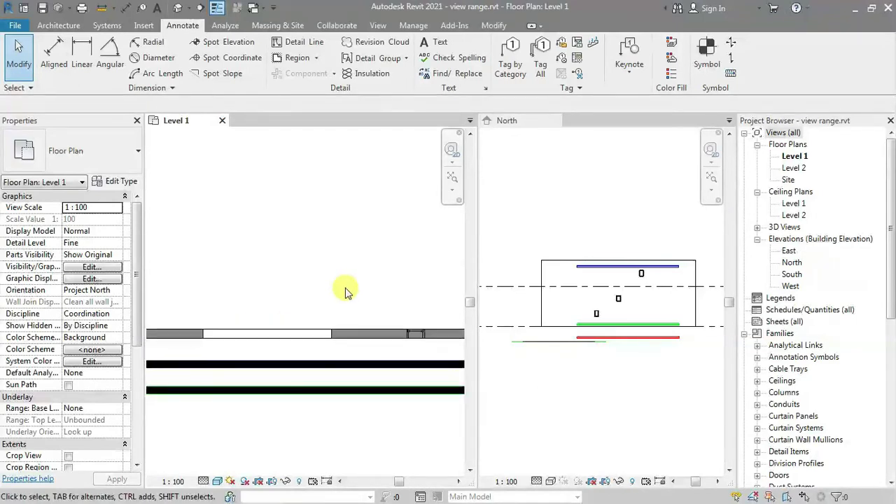
scroll(345, 292, "down", 1)
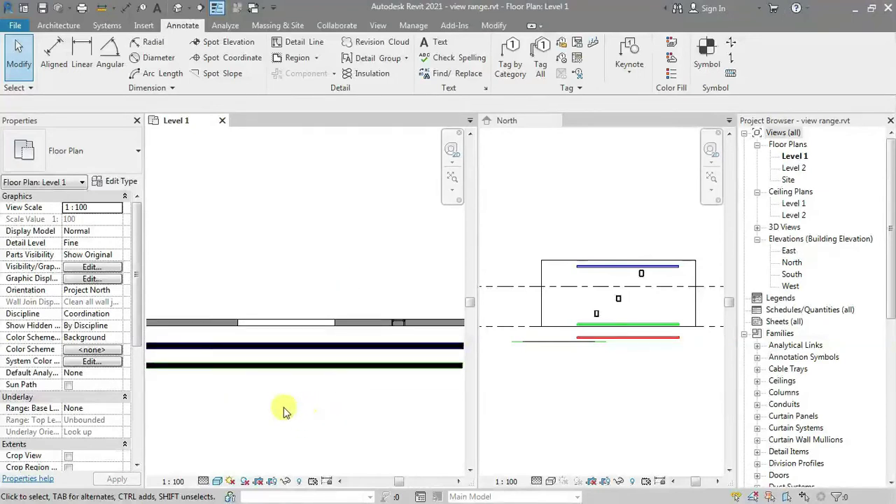
left_click(385, 362)
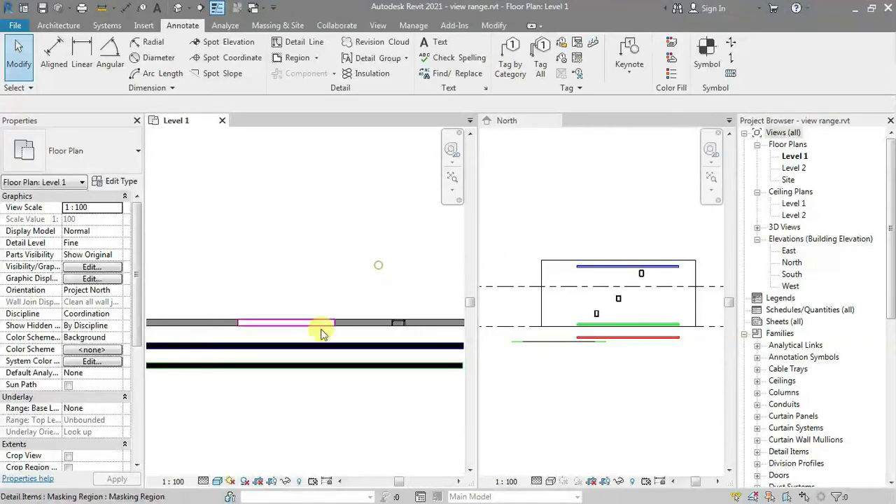
- Delete the masking region covering the wall in the Level 1 floor plan
scroll(319, 330, "up", 1)
left_click(342, 294)
key("Delete")
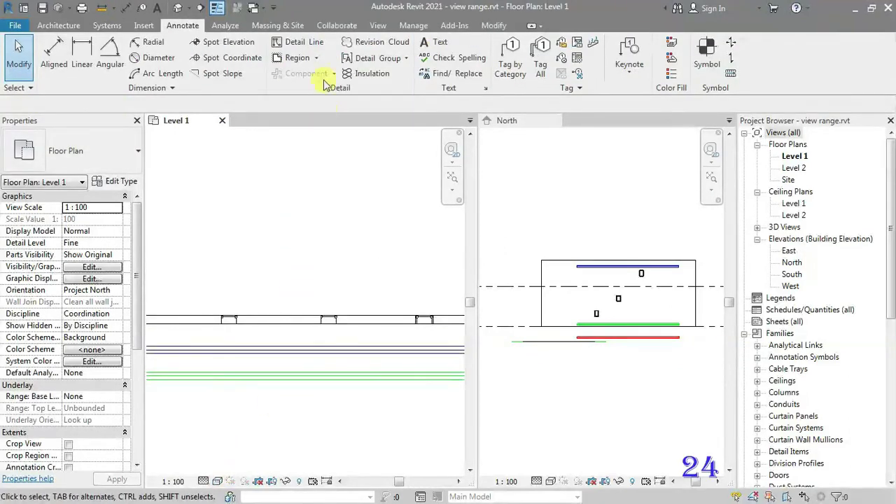
- Draw a rectangular filled region of type Vertical, about 1420 by 200 mm, in the empty space above the wall
left_click(317, 59)
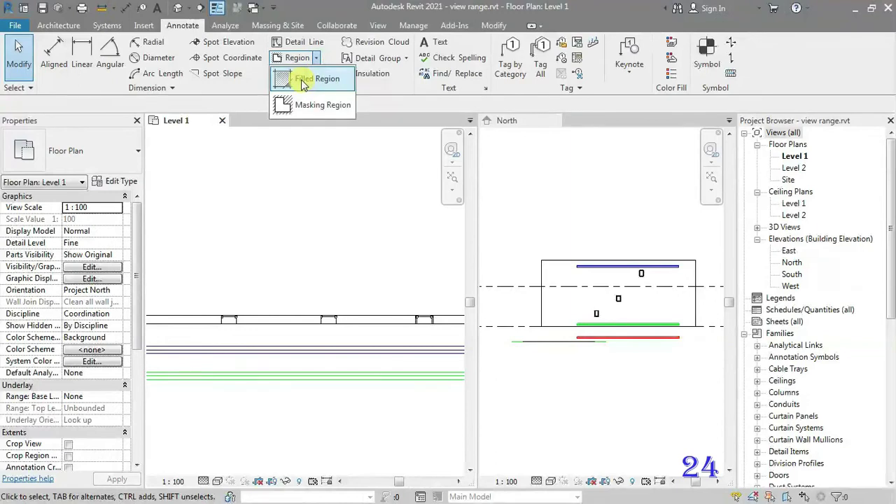
left_click(308, 80)
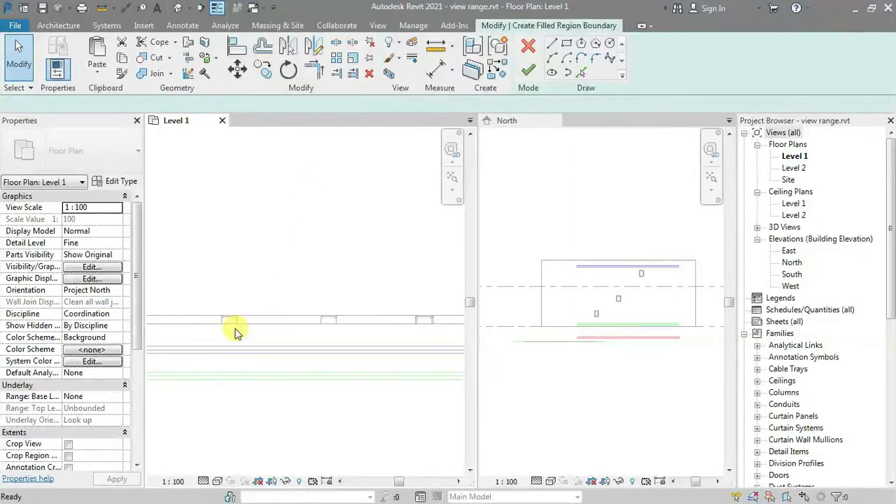
middle_click_drag(270, 296, 336, 241)
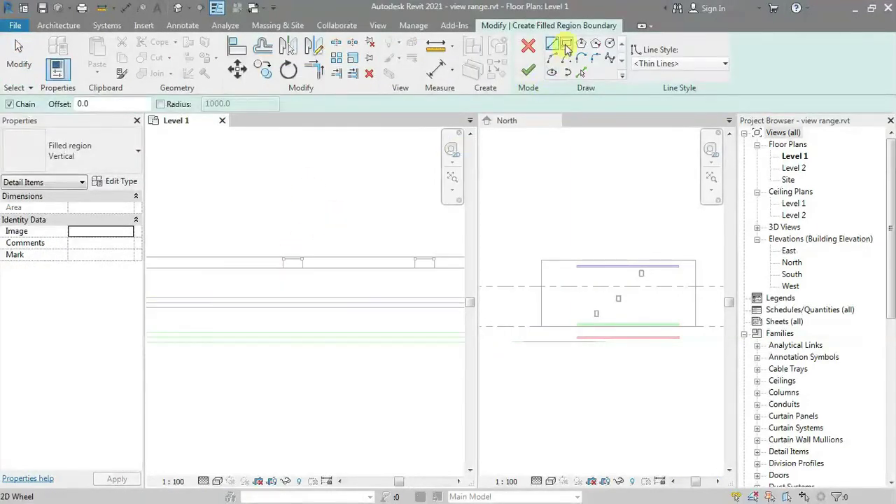
left_click(566, 44)
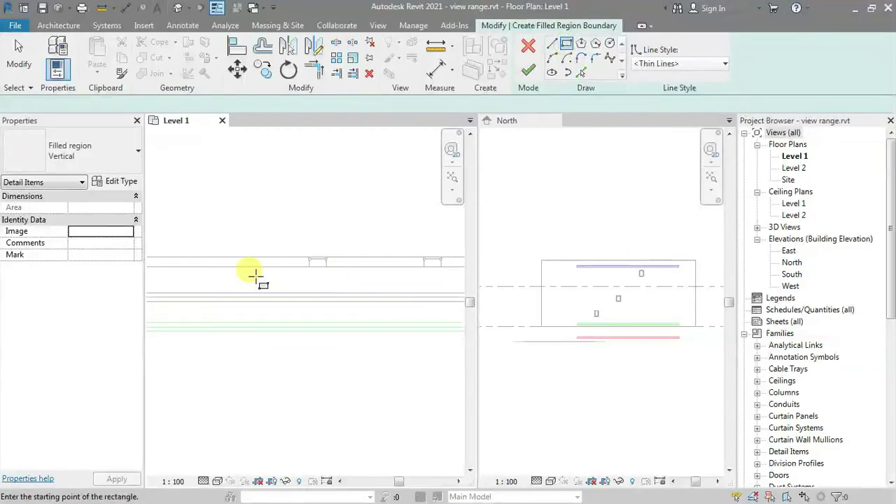
scroll(283, 278, "up", 3)
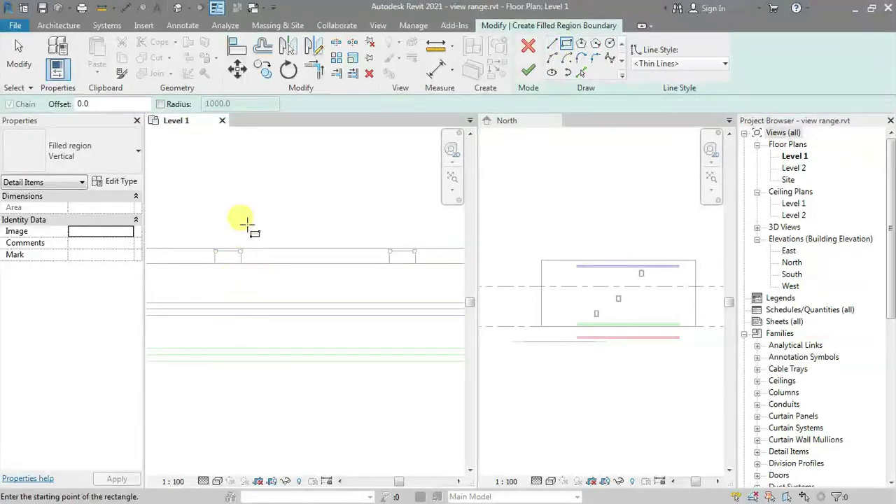
left_click(231, 195)
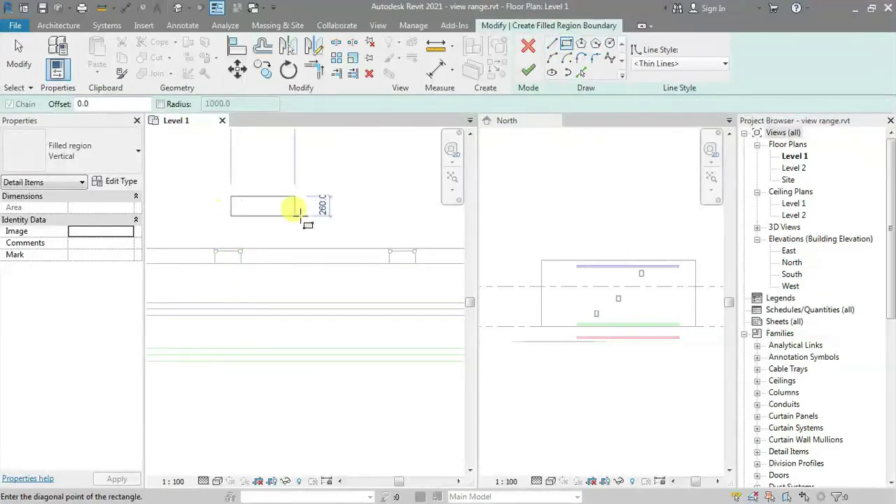
left_click(338, 211)
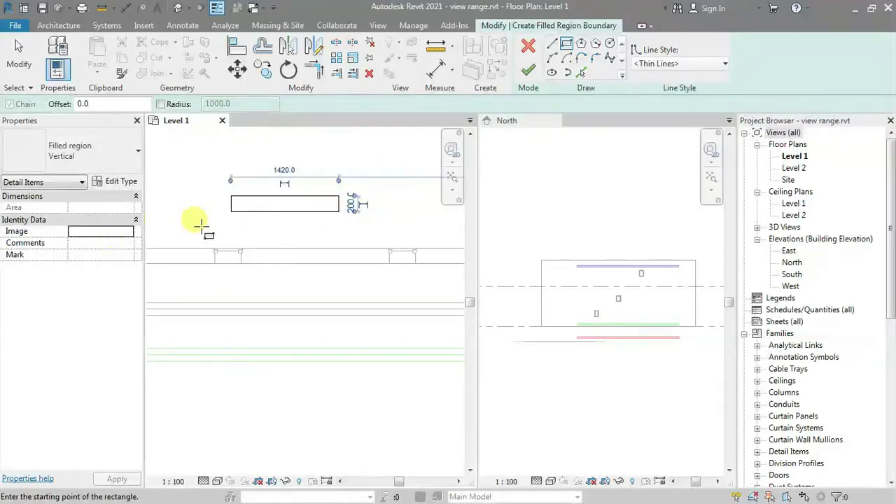
left_click(122, 182)
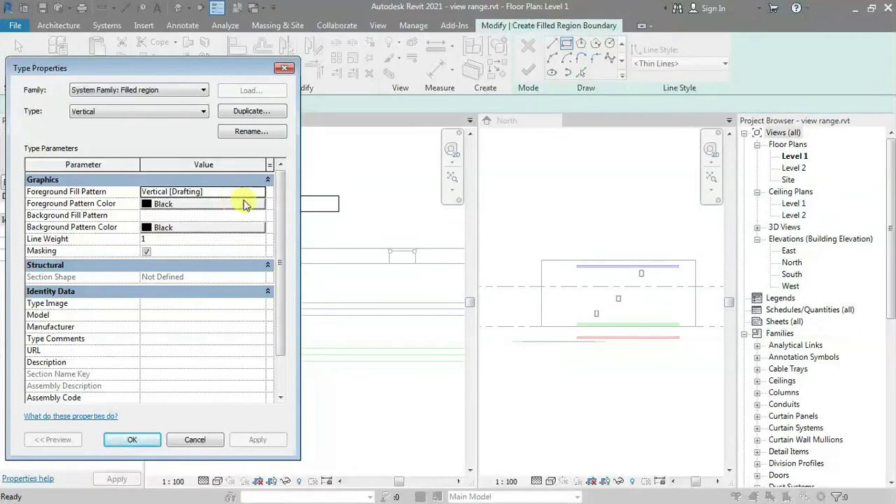
left_click(133, 440)
left_click(524, 70)
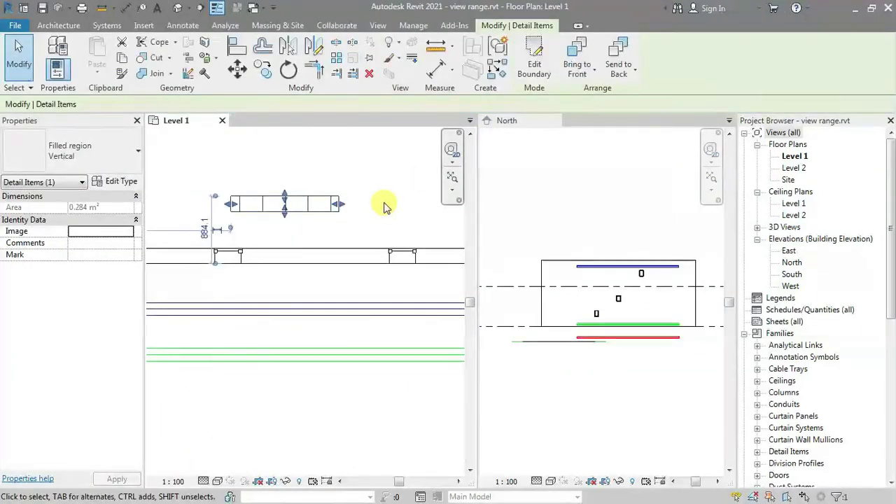
left_click(380, 276)
- Set the foreground fill pattern of the filled region's type to the Brickwork drafting pattern
left_click(275, 217)
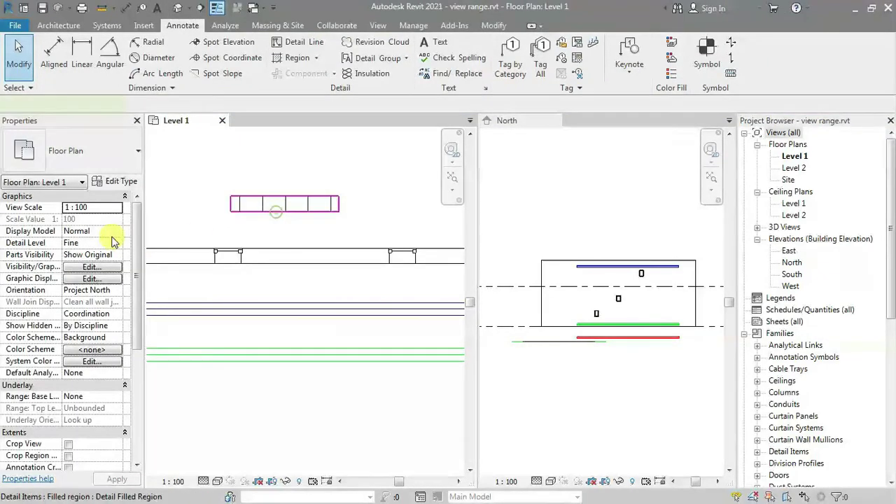
left_click(116, 183)
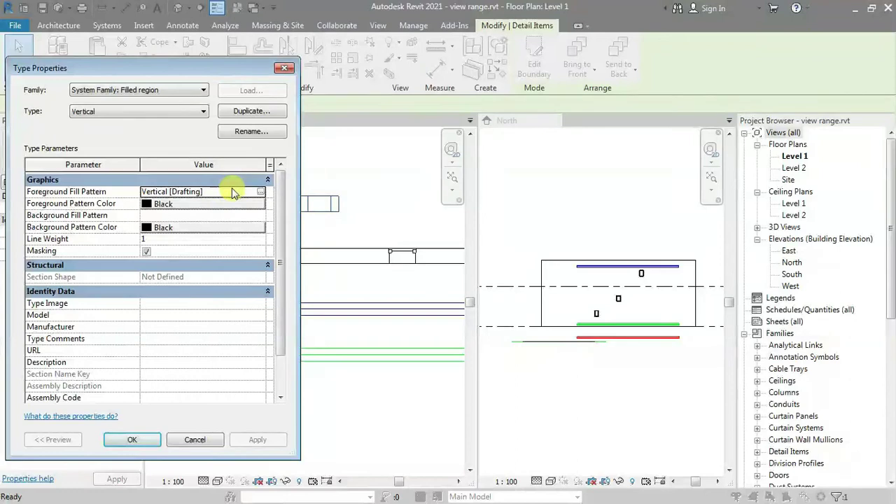
left_click(233, 193)
left_click(262, 193)
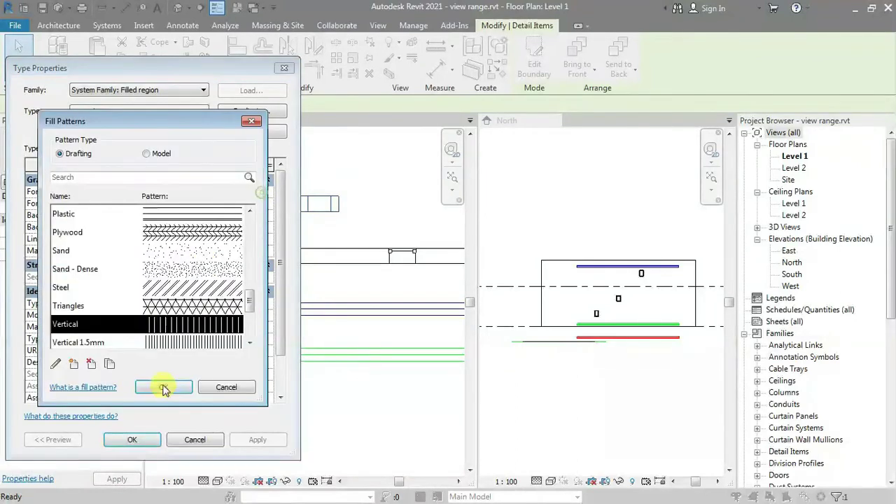
left_click(195, 290)
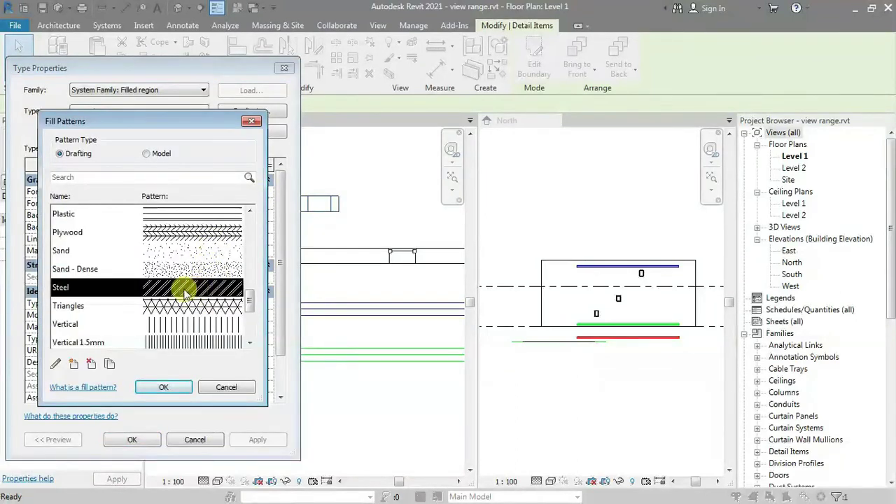
scroll(186, 271, "down", 3)
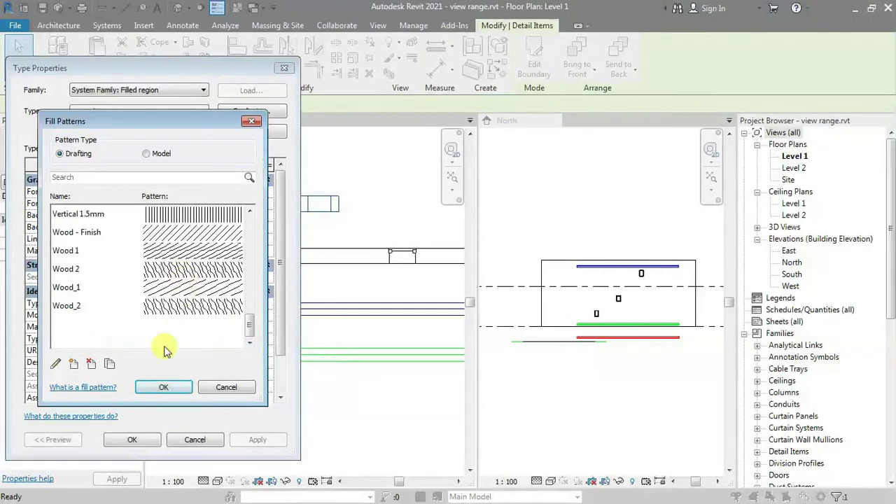
scroll(140, 280, "up", 10)
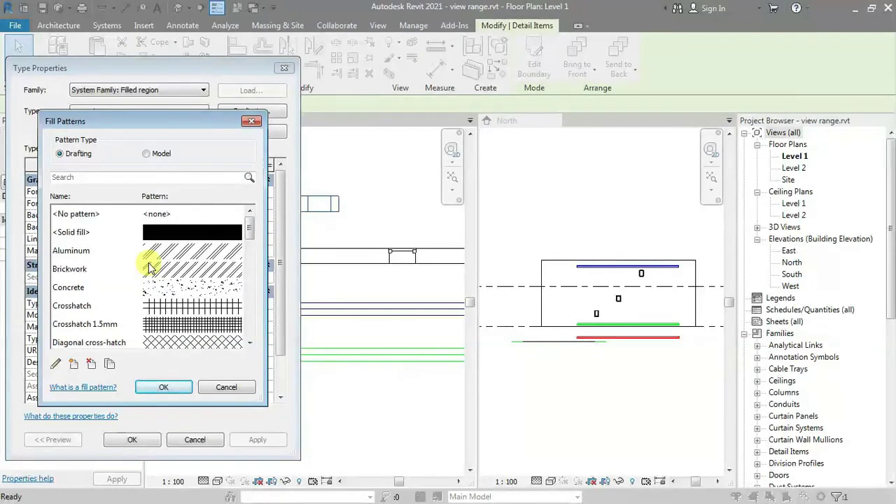
left_click(174, 267)
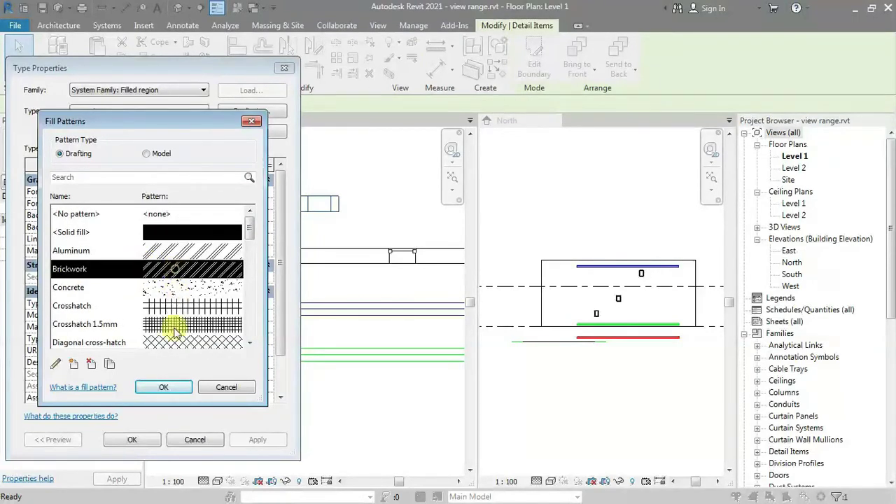
left_click(172, 378)
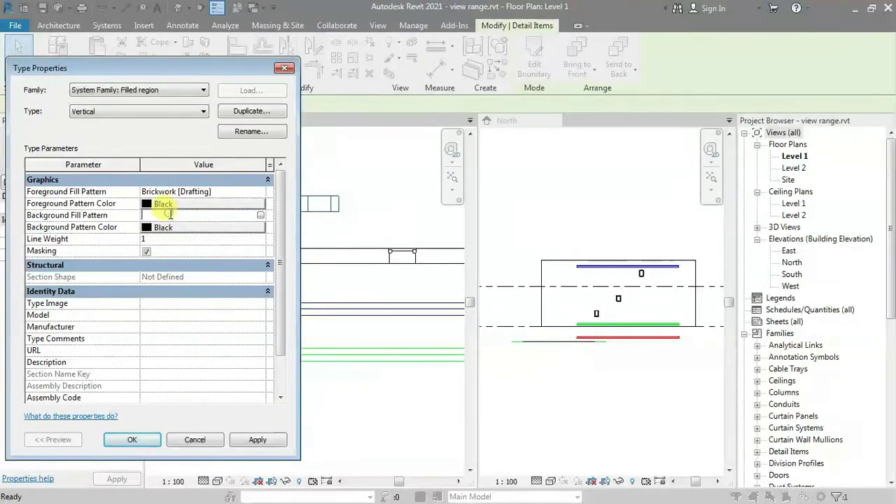
- Set the background fill pattern of the filled region's type to Concrete and apply the type changes
left_click(260, 215)
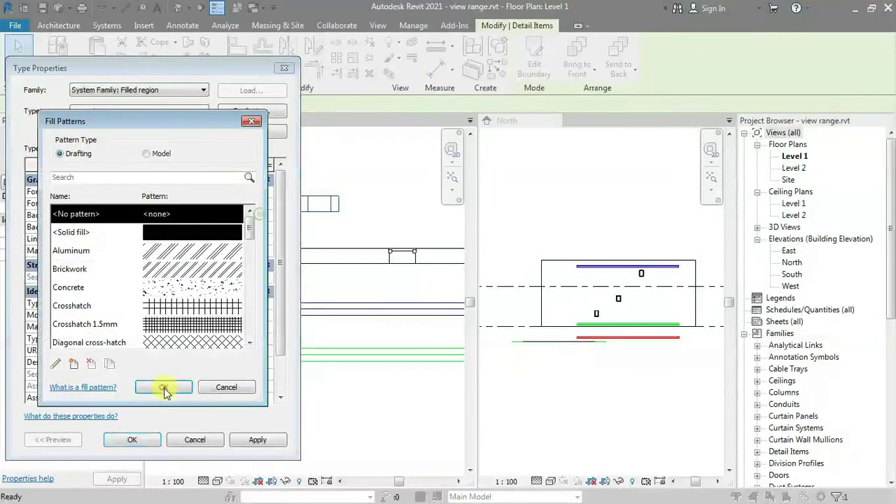
left_click(172, 288)
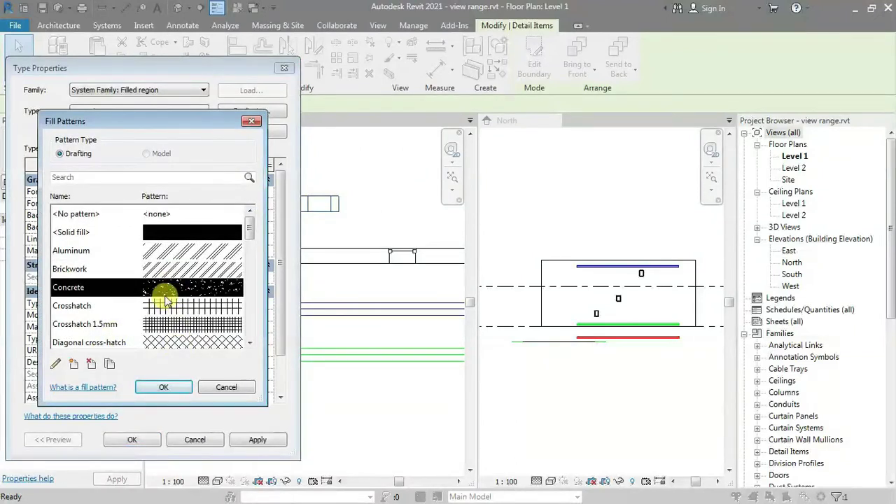
scroll(158, 336, "down", 3)
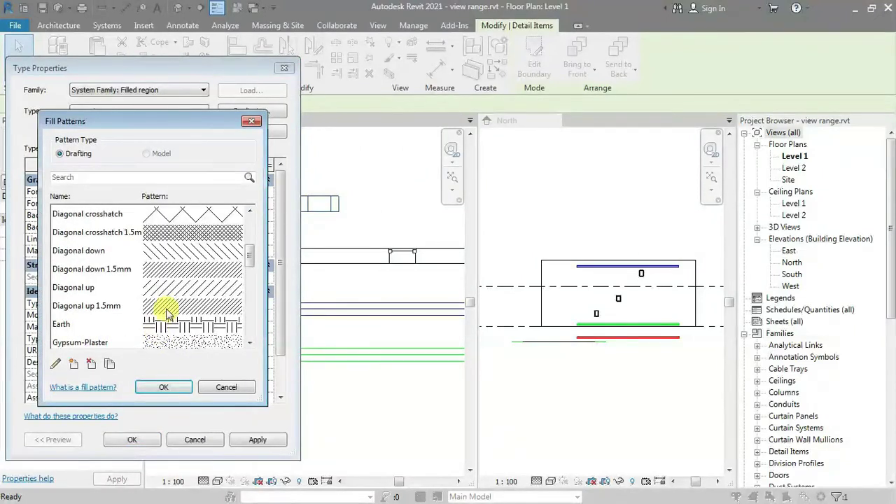
left_click(168, 387)
left_click(132, 440)
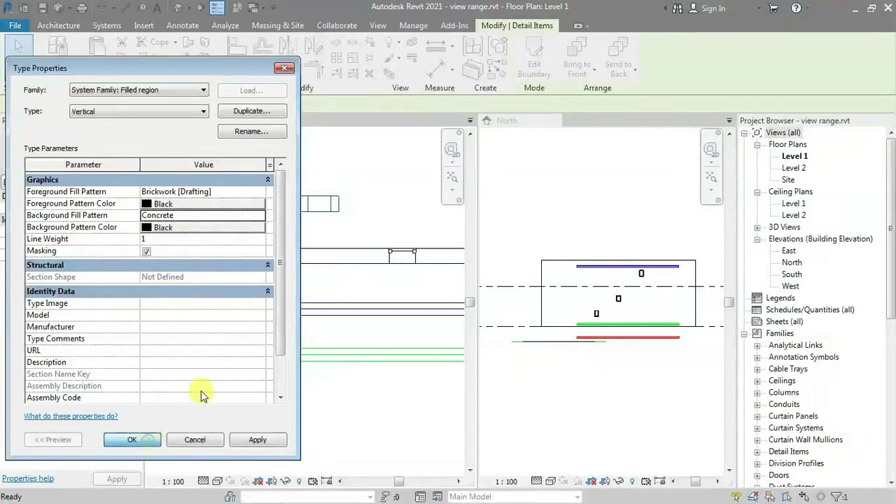
left_click(366, 217)
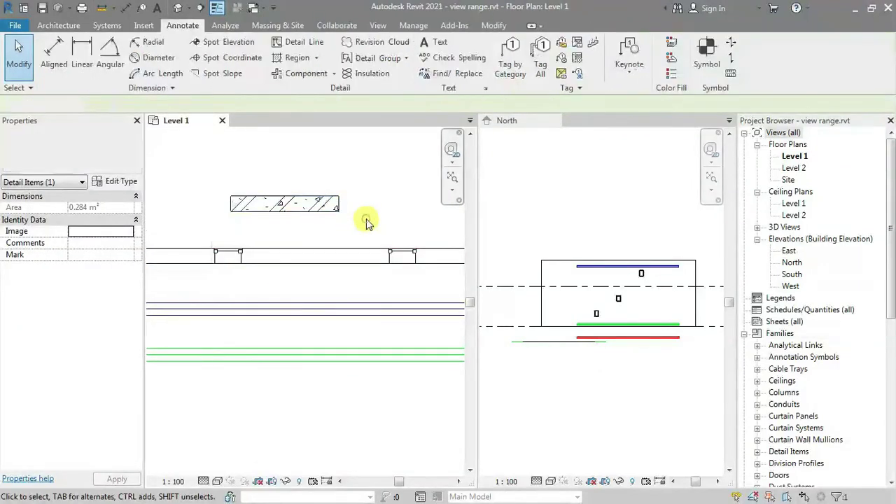
- Examine the Masking setting in the filled region's type properties
scroll(289, 218, "up", 1)
left_click(291, 217)
middle_click_drag(294, 215, 320, 240)
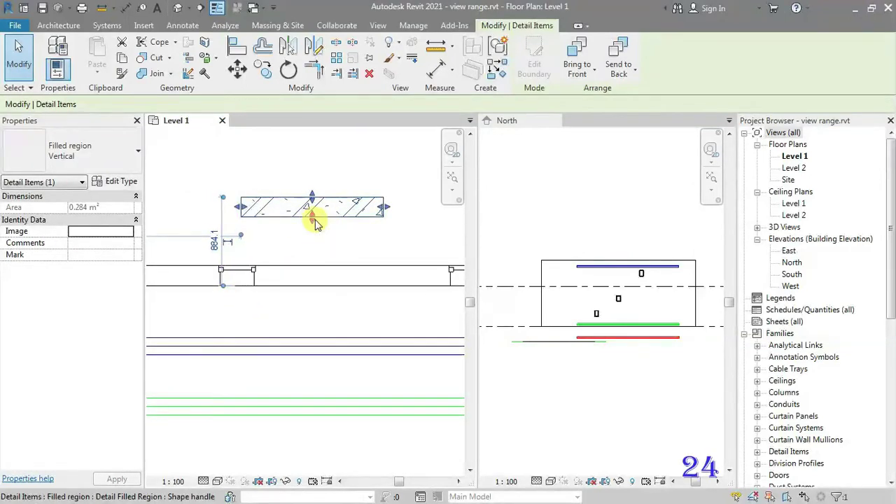
left_click(116, 182)
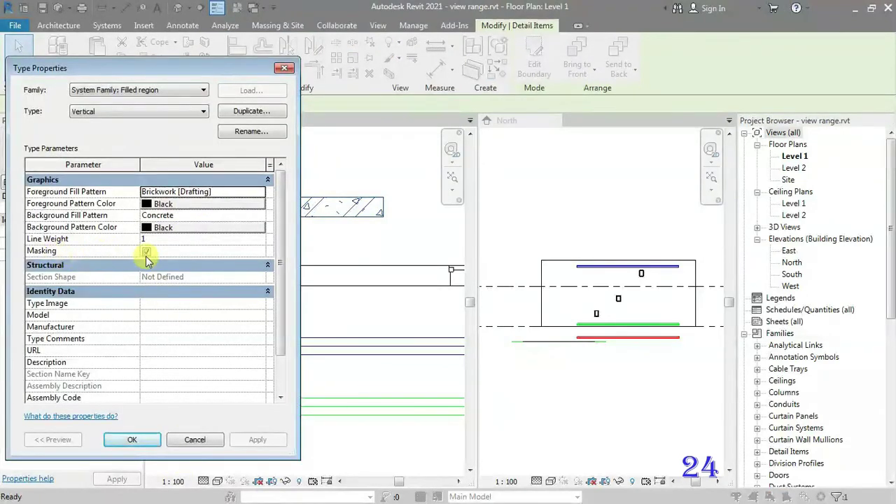
left_click(282, 70)
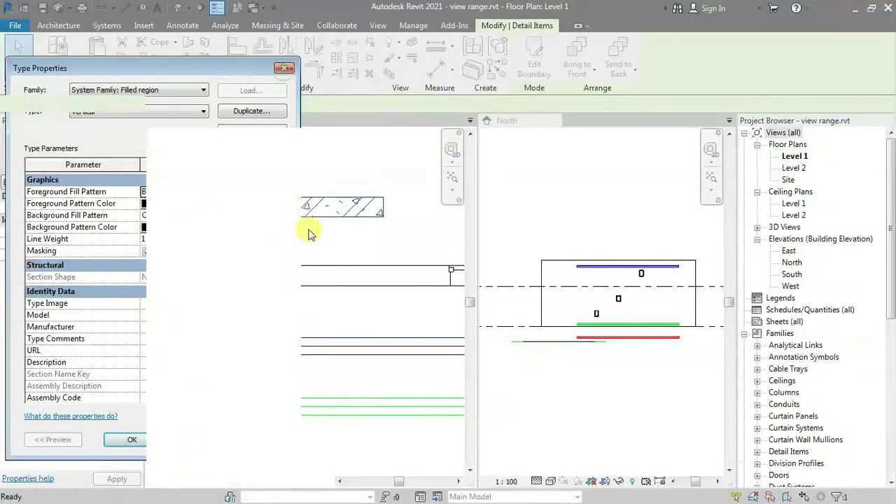
- Reshape the filled region to fit between the two wall faces and extend its end past the nearest window
left_click_drag(312, 289, 312, 286)
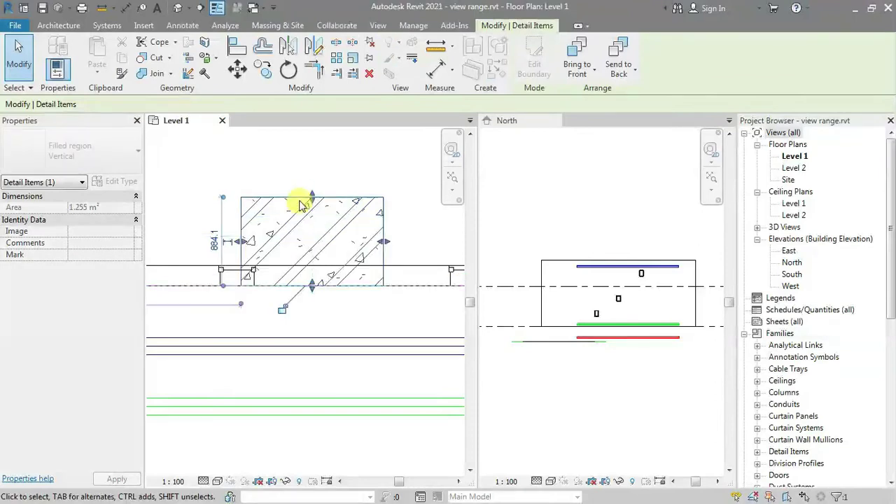
left_click_drag(313, 200, 314, 266)
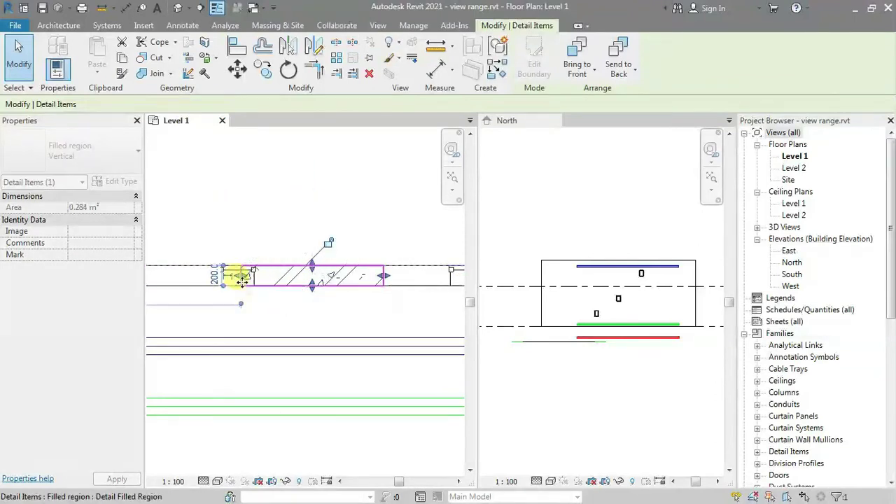
left_click_drag(240, 276, 207, 280)
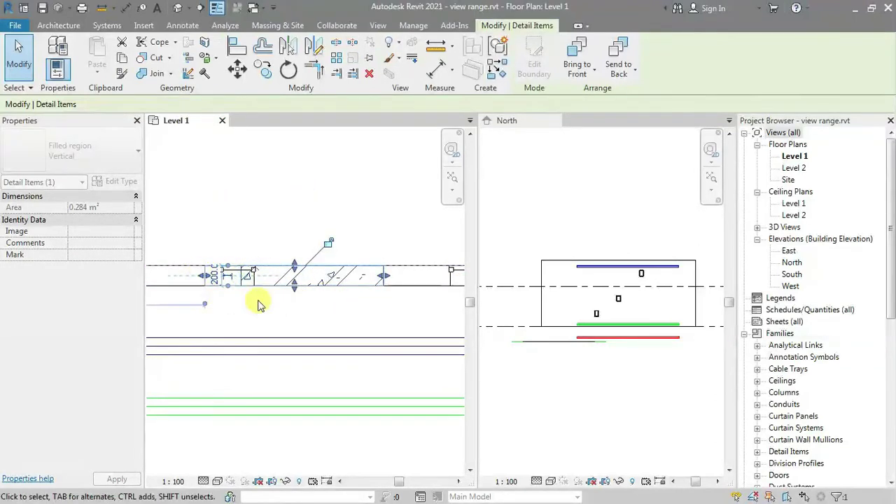
left_click(294, 318)
scroll(265, 322, "down", 1)
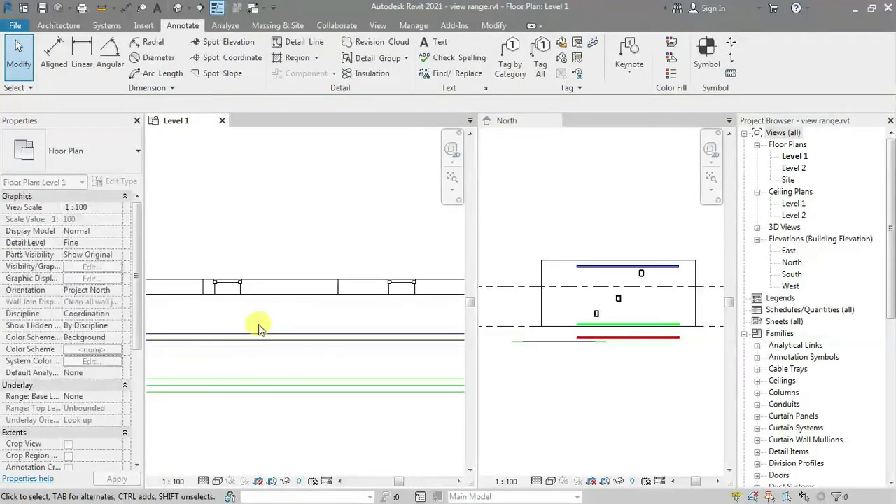
left_click(217, 481)
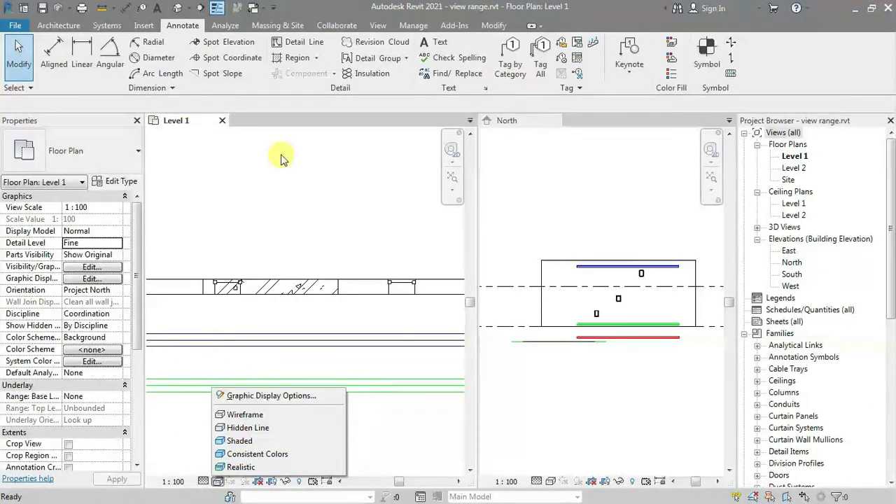
left_click(310, 59)
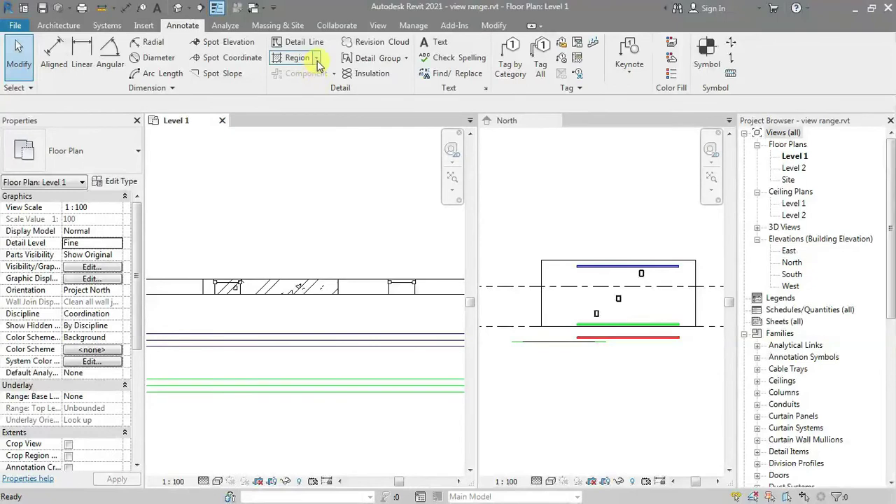
left_click(317, 58)
left_click(299, 200)
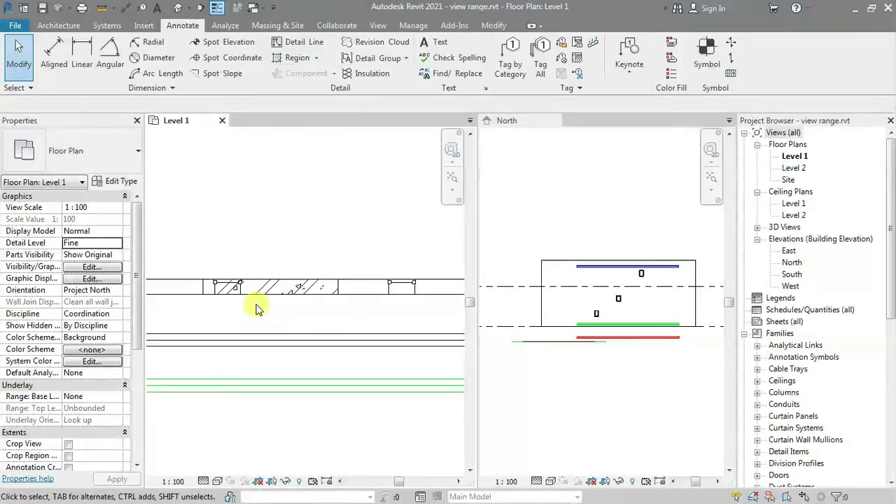
- Set the Level 1 floor plan's visual style to Hidden Line and clear the filled region selection
left_click(336, 291)
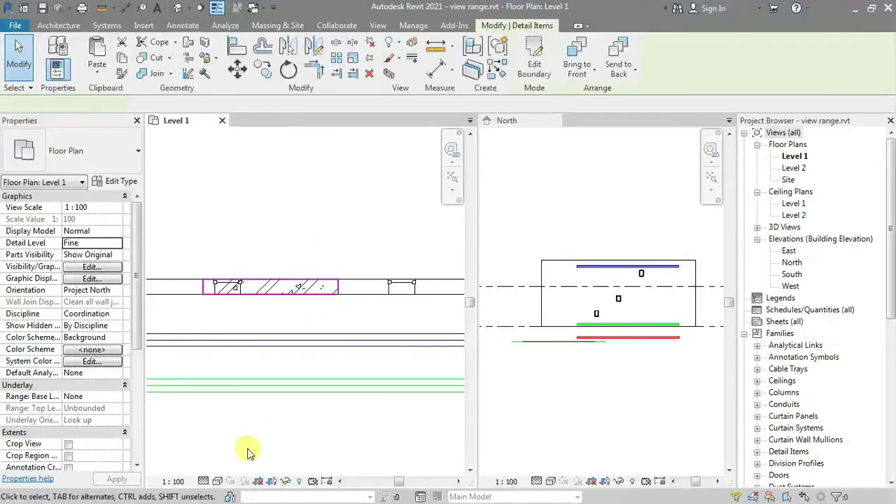
left_click(217, 481)
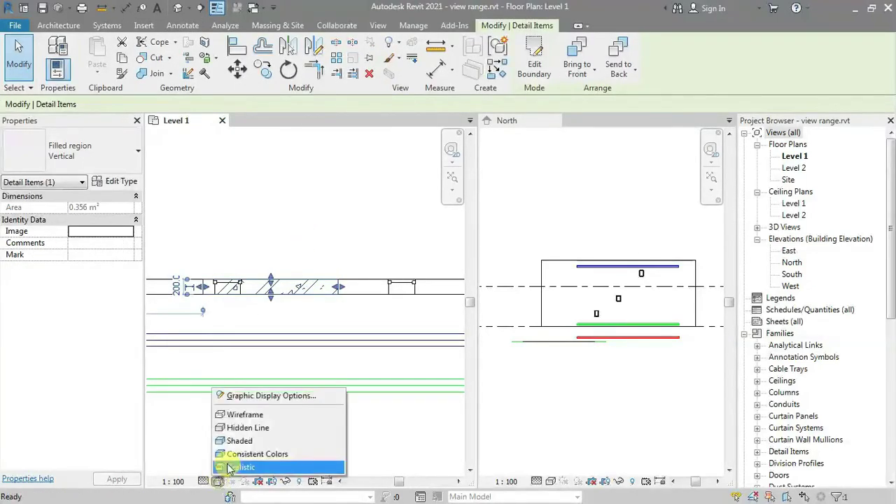
left_click(244, 430)
left_click(300, 193)
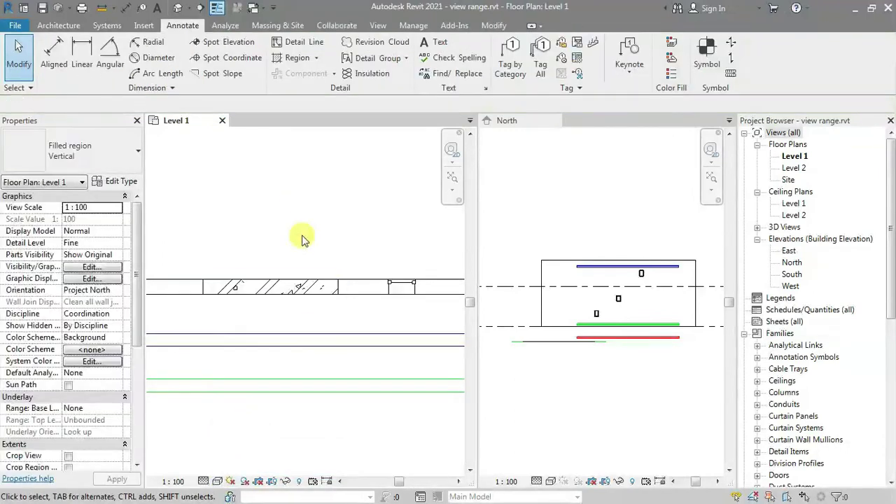
scroll(260, 374, "up", 1)
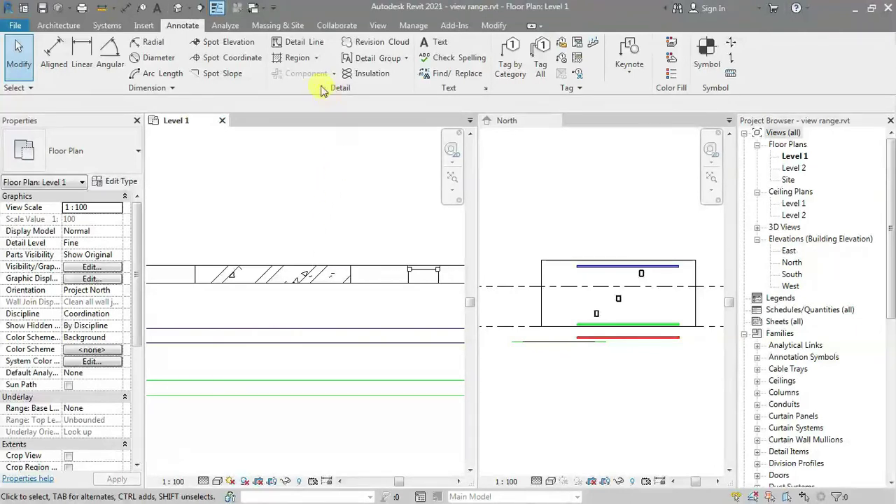
left_click(316, 58)
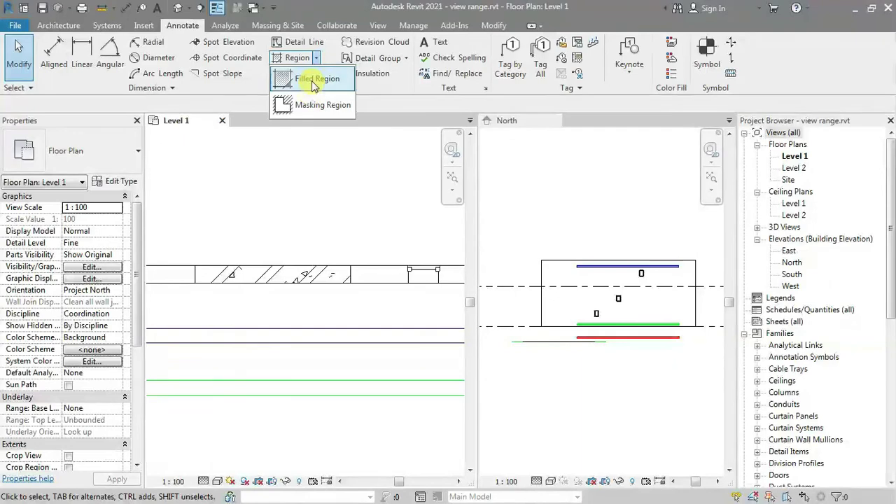
left_click(341, 188)
left_click(379, 27)
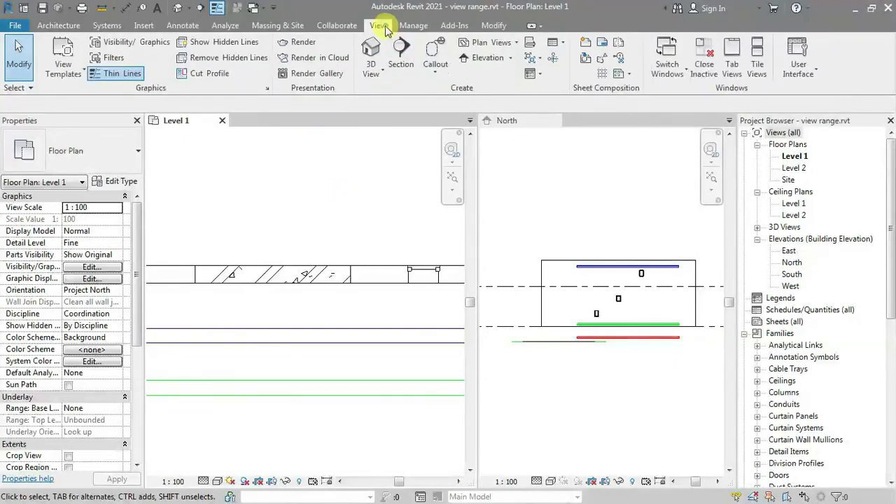
left_click(515, 43)
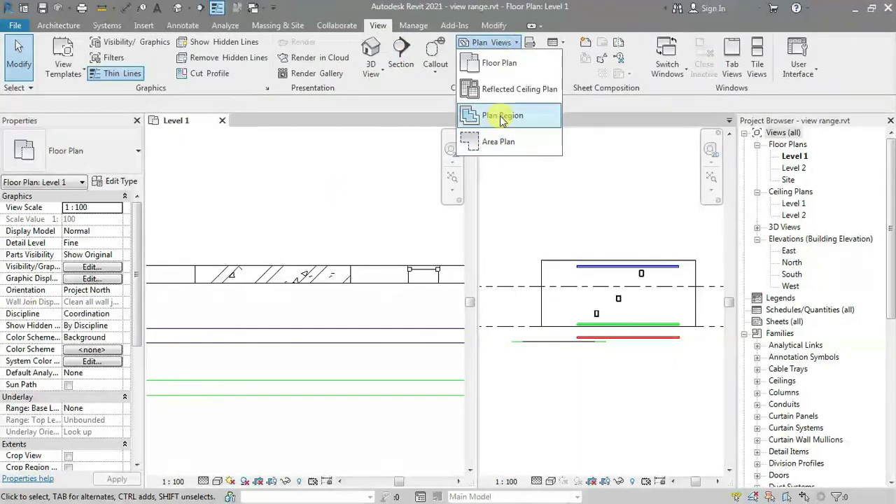
left_click(338, 280)
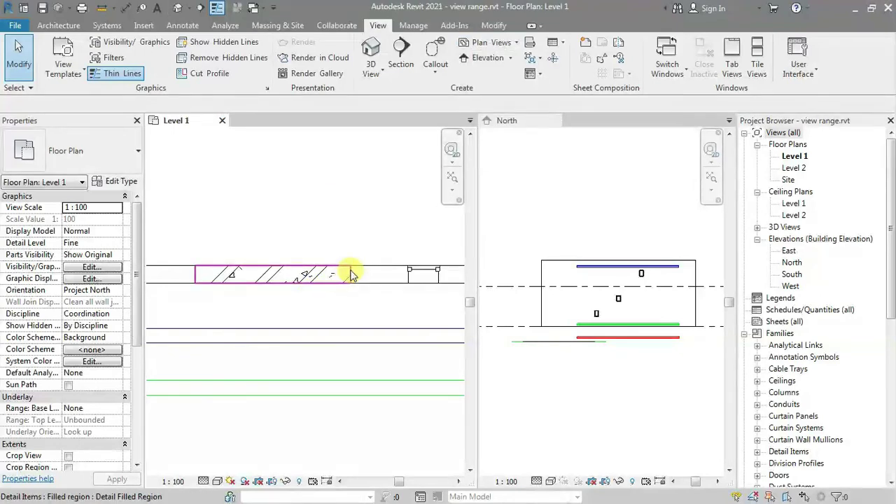
left_click(352, 275)
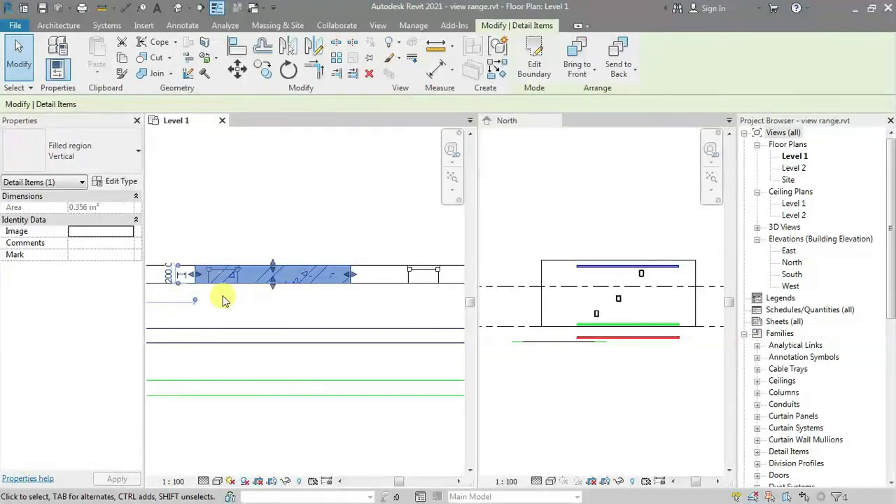
left_click(248, 312)
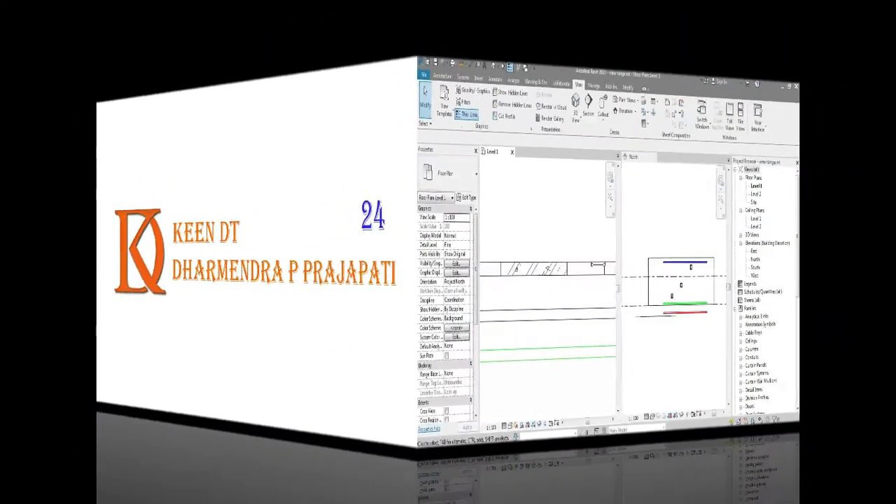